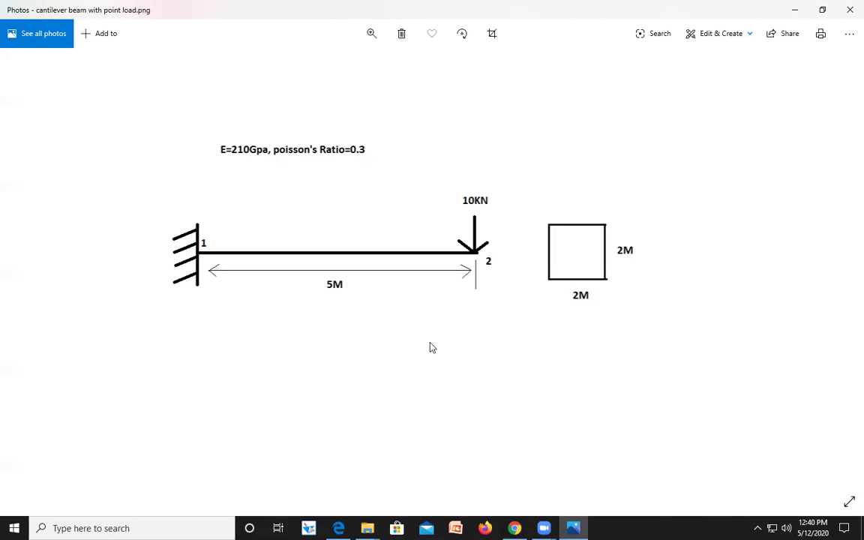
Minimize the Photos window that shows the cantilever beam diagram
click(793, 14)
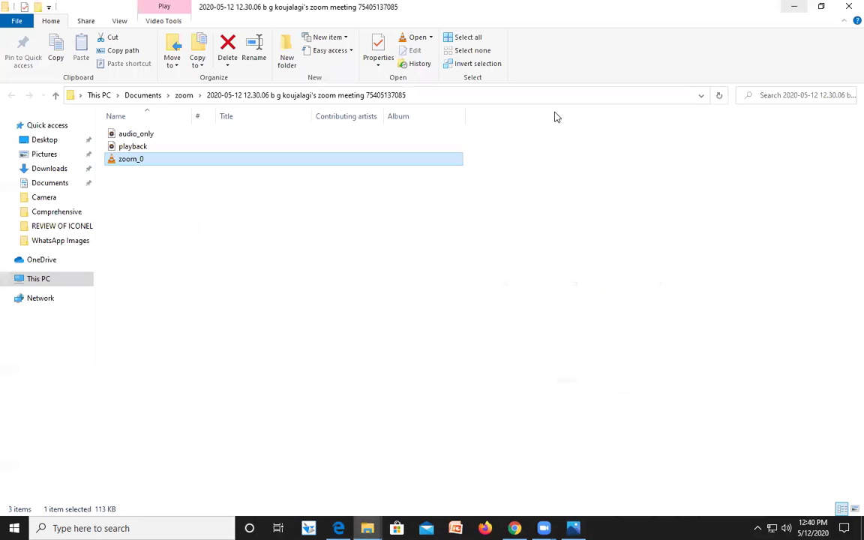
Launch Mechanical APDL 19.2 from the desktop icon and maximize its window
click(724, 7)
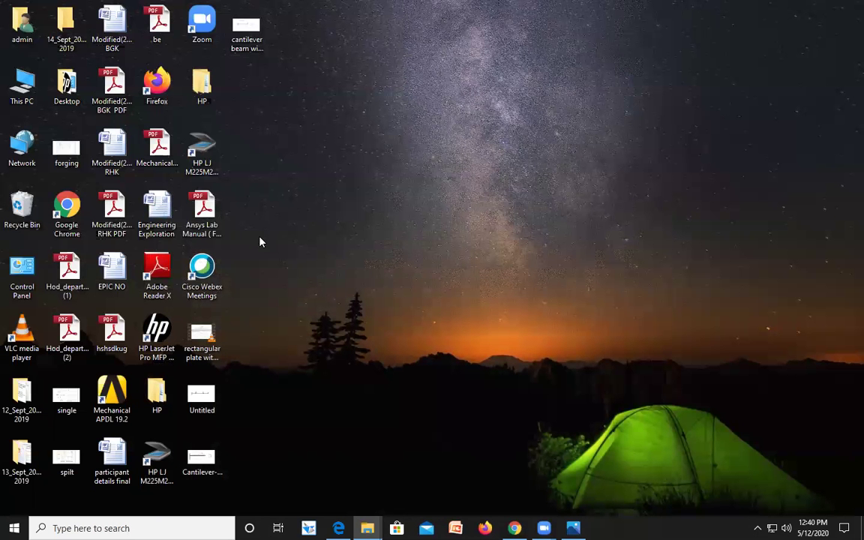
double_click(116, 391)
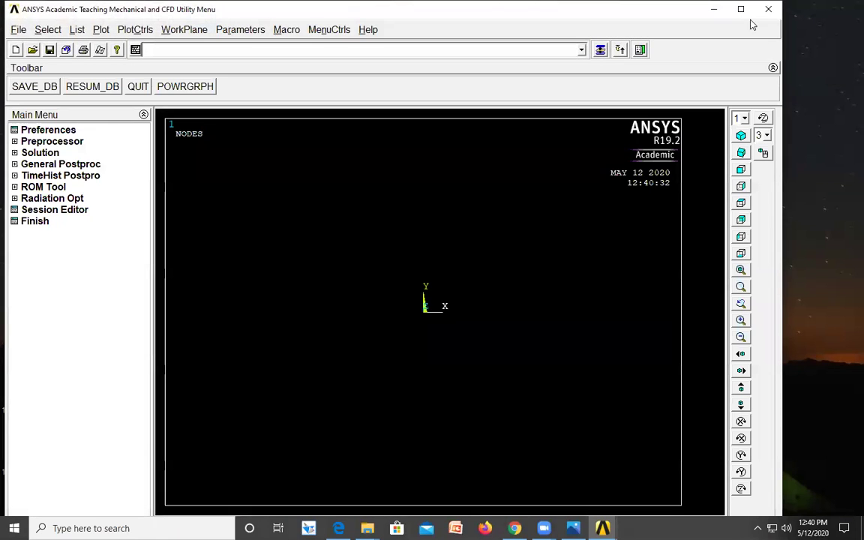
click(741, 9)
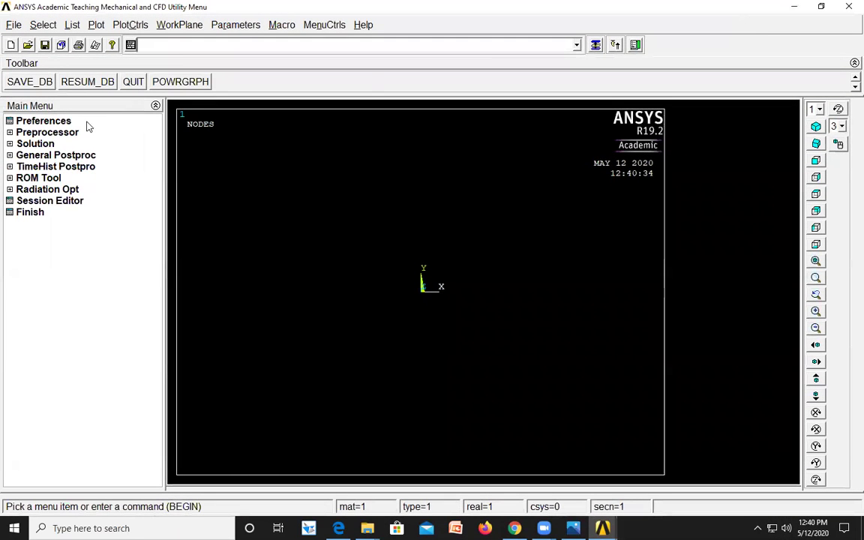
Filter the GUI preferences to Structural and expand Preprocessor > Element Type
click(54, 121)
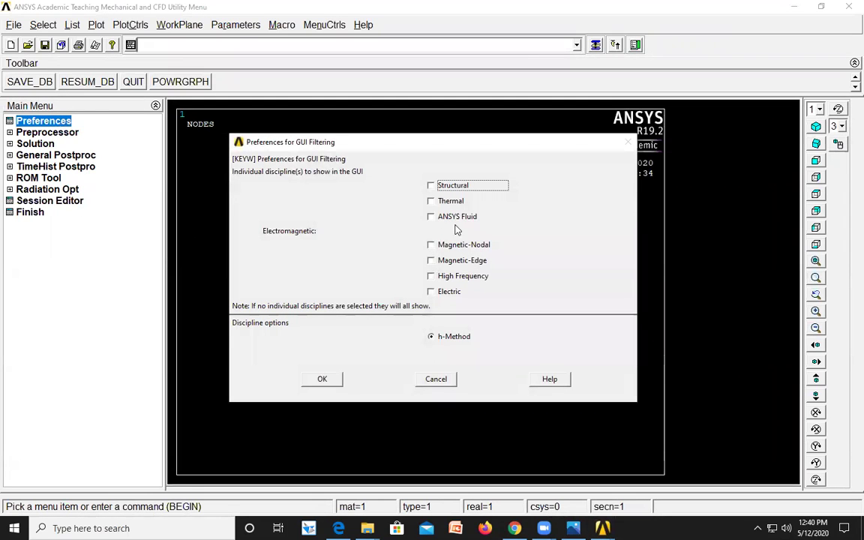
click(433, 186)
click(323, 379)
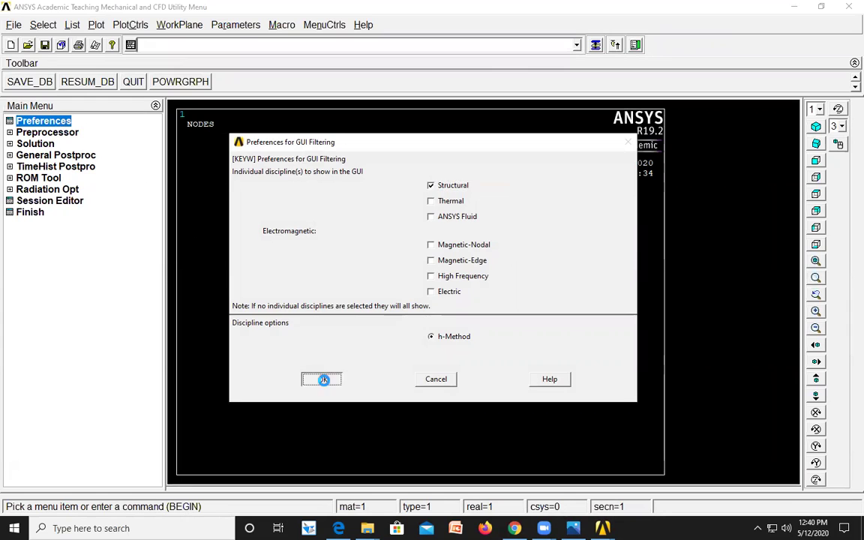
click(51, 133)
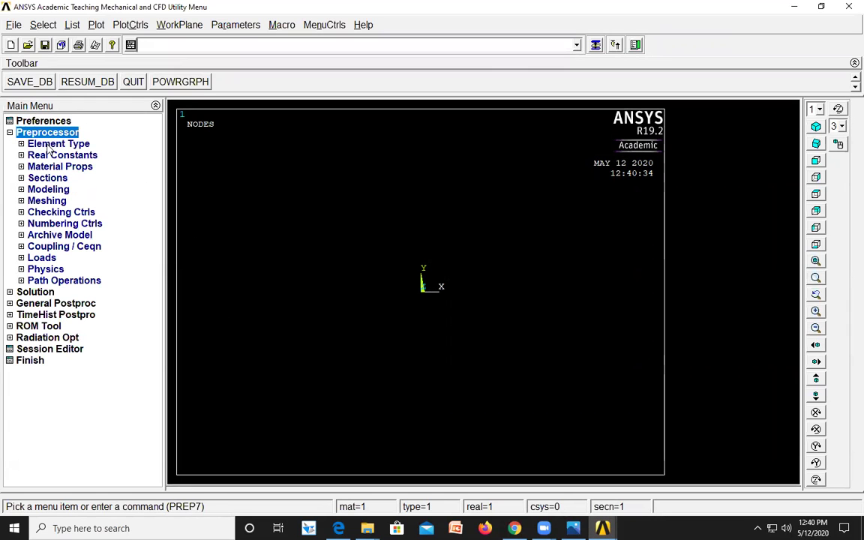
click(53, 144)
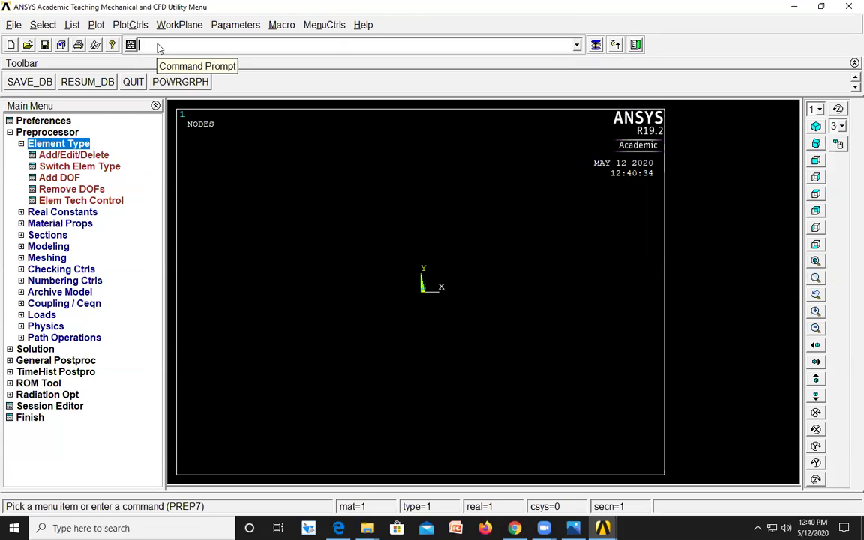
Run et,1,beam3 and r,1,4,1.33,2 to define BEAM3 and its real constants
text(et,)
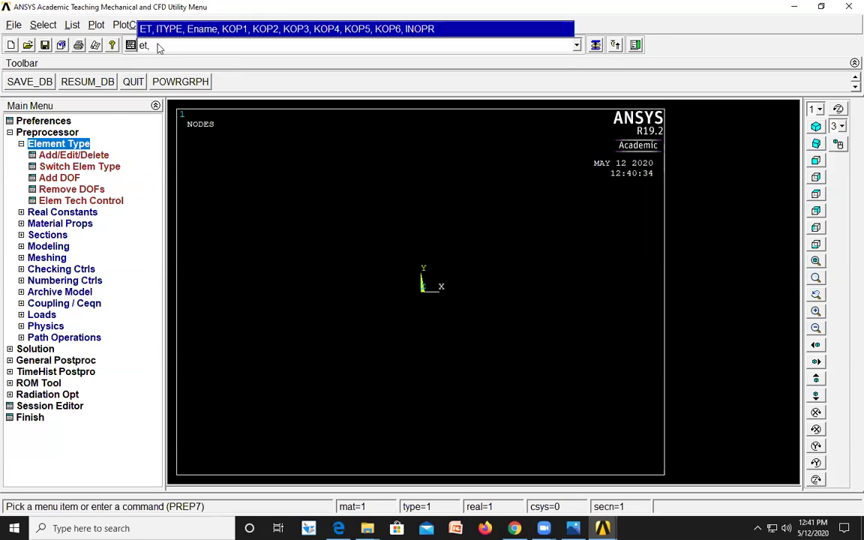
text(1,beam3)
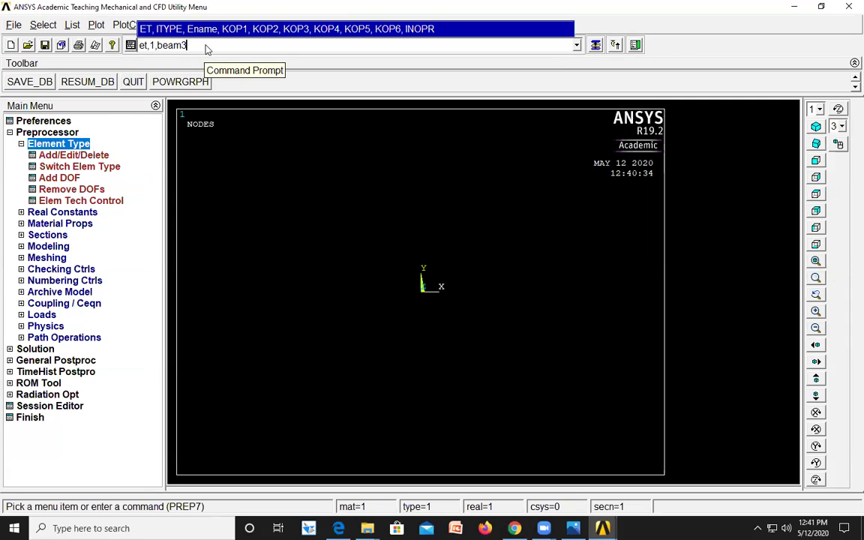
key(Return)
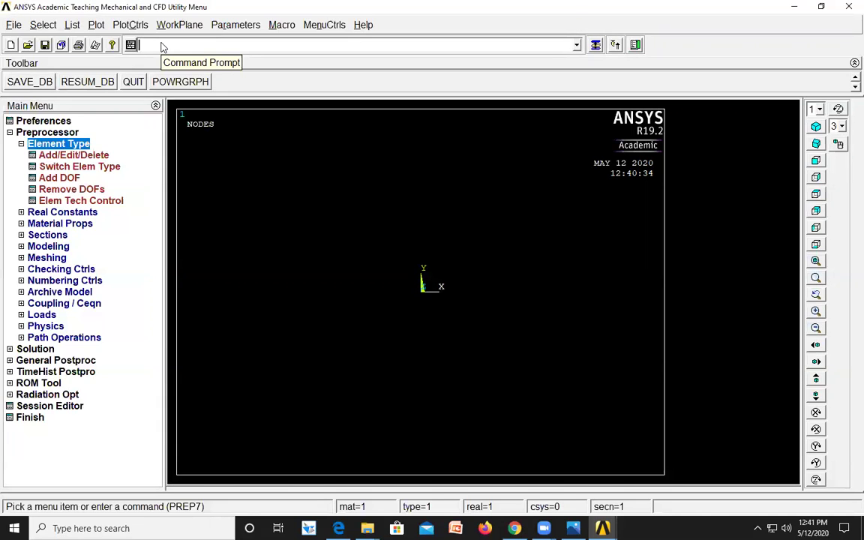
text(r,1)
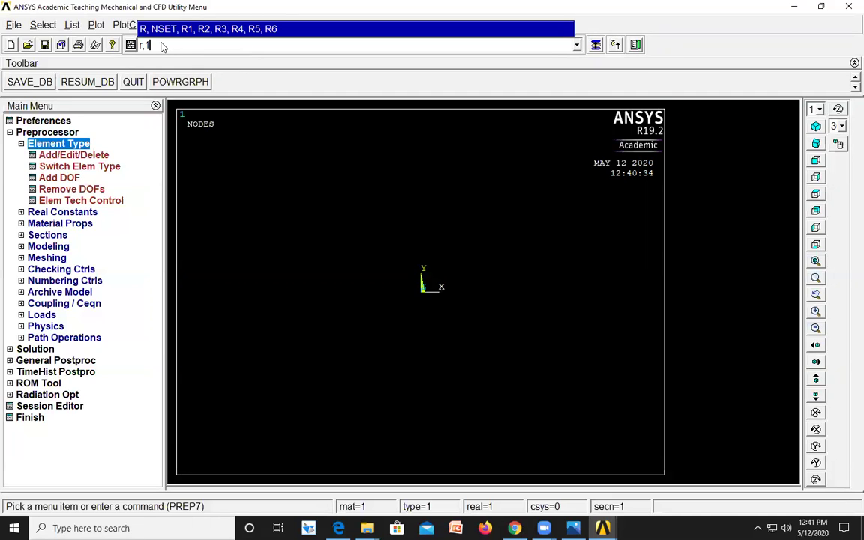
text(,)
text(4,)
key(BackSpace)
text(,1.33)
text(,)
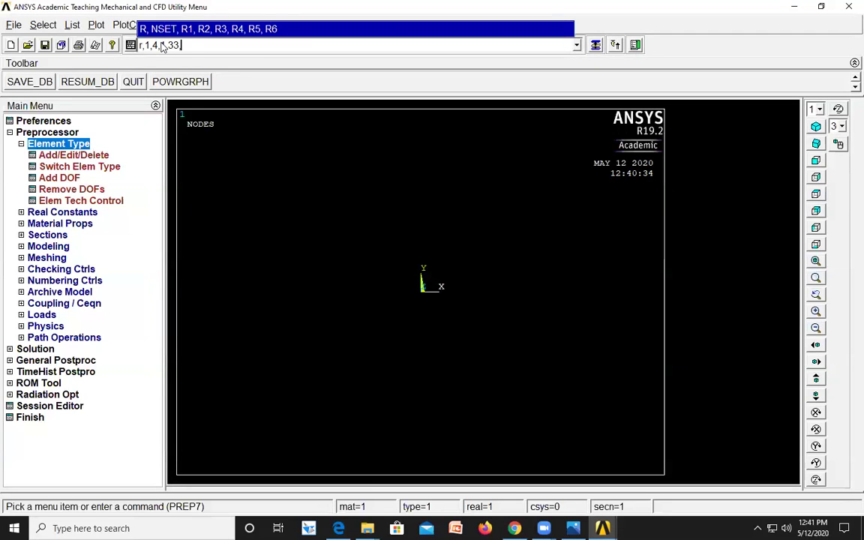
text(2)
key(Return)
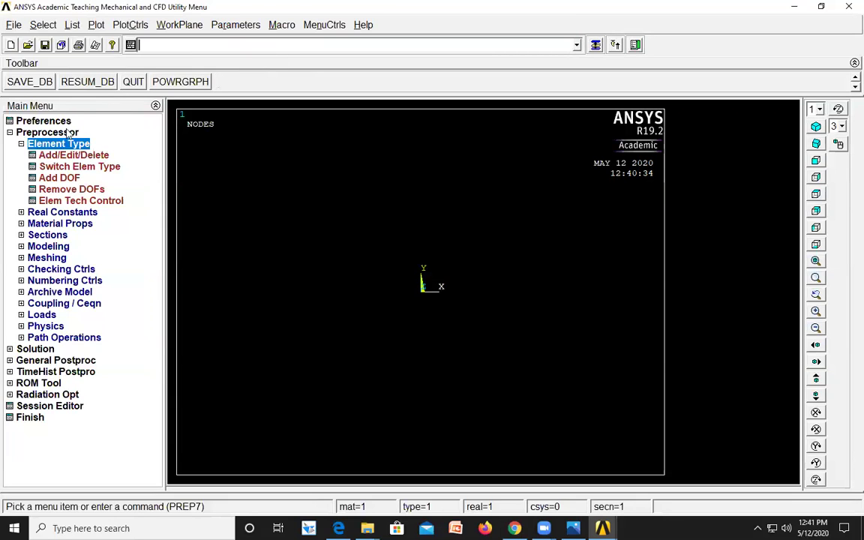
Define material 1 as linear elastic isotropic with EX 210e9 and PRXY 0.3
click(54, 223)
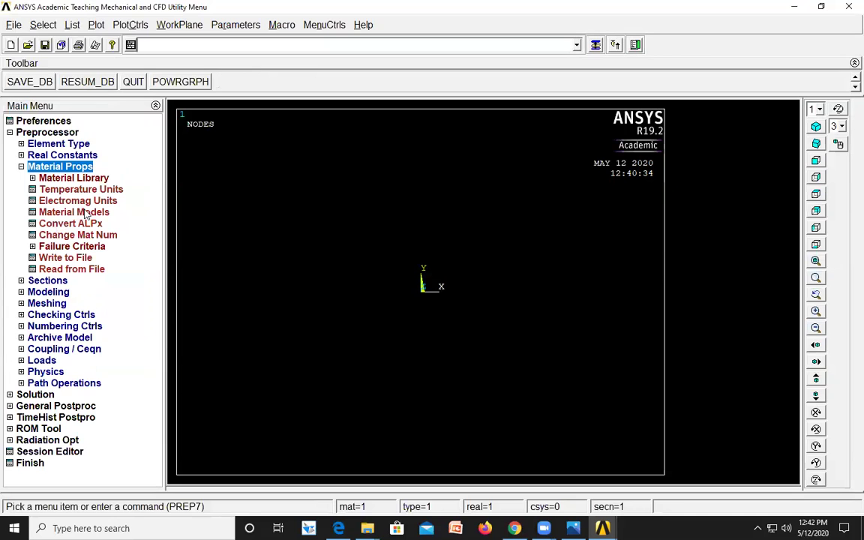
click(75, 212)
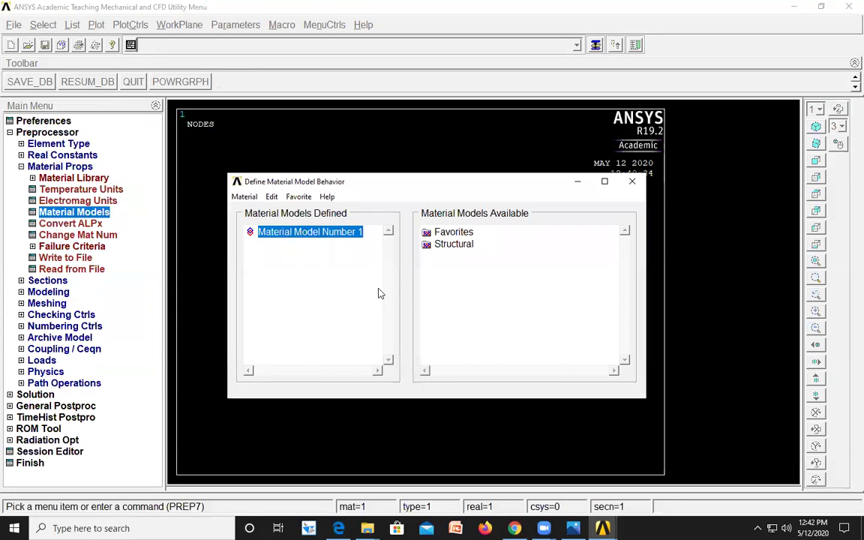
double_click(460, 245)
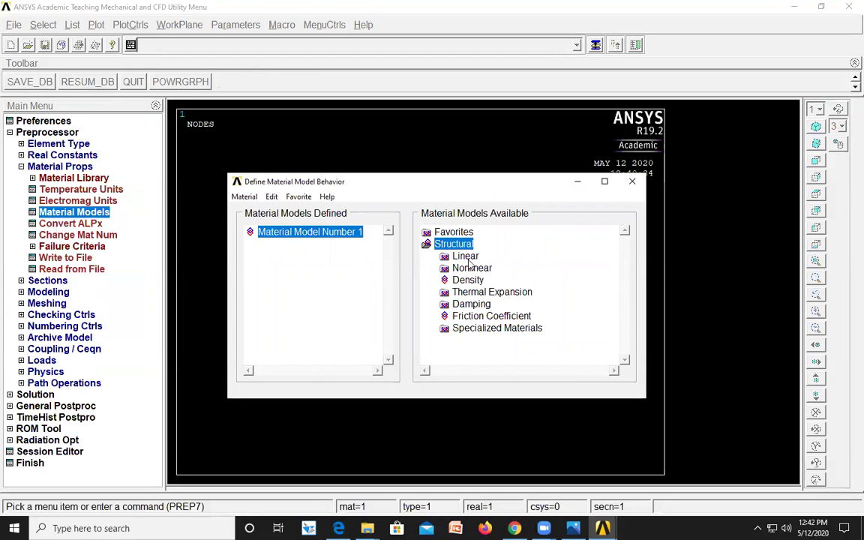
double_click(467, 258)
double_click(481, 267)
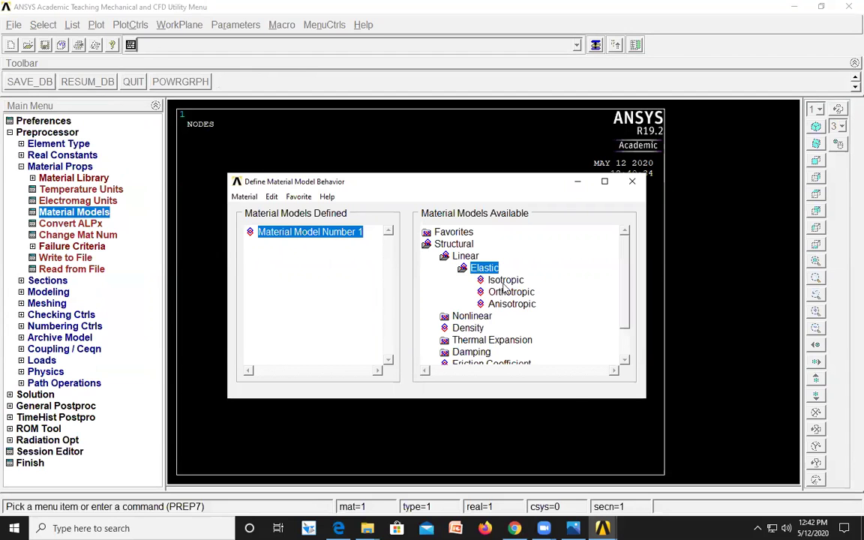
double_click(505, 280)
text(2)
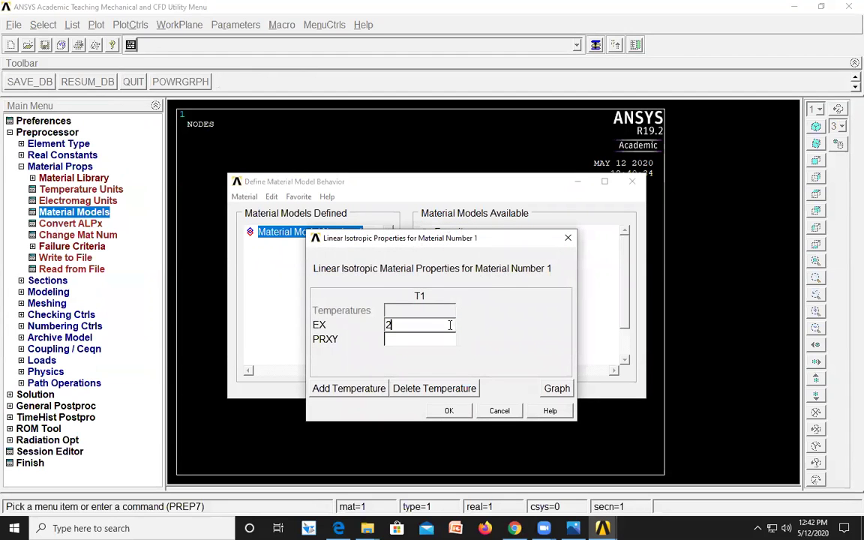
text(10e9)
click(433, 341)
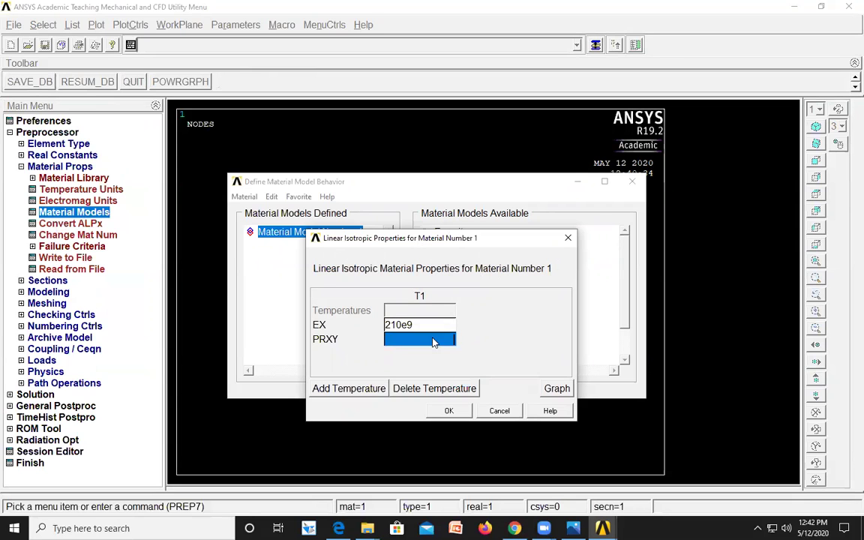
text(0.3)
click(449, 411)
click(632, 182)
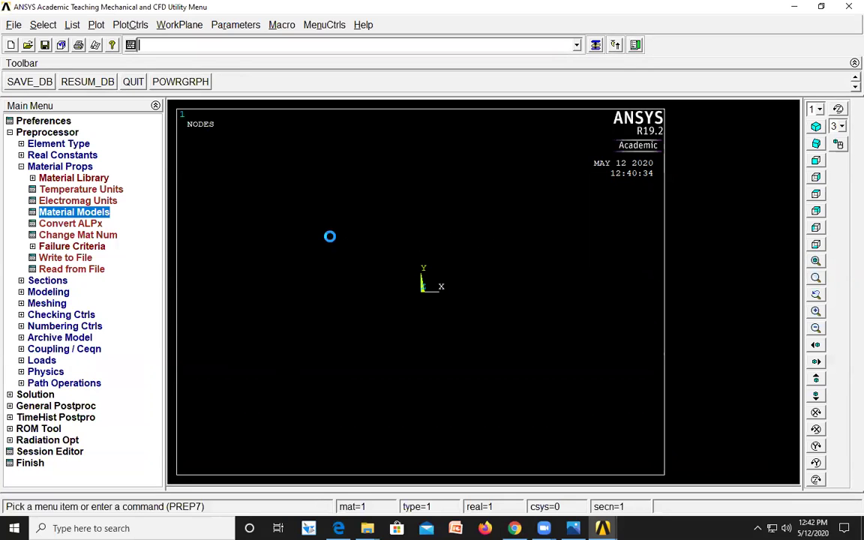
Start node creation In Active CS and switch to the beam diagram for reference
click(53, 292)
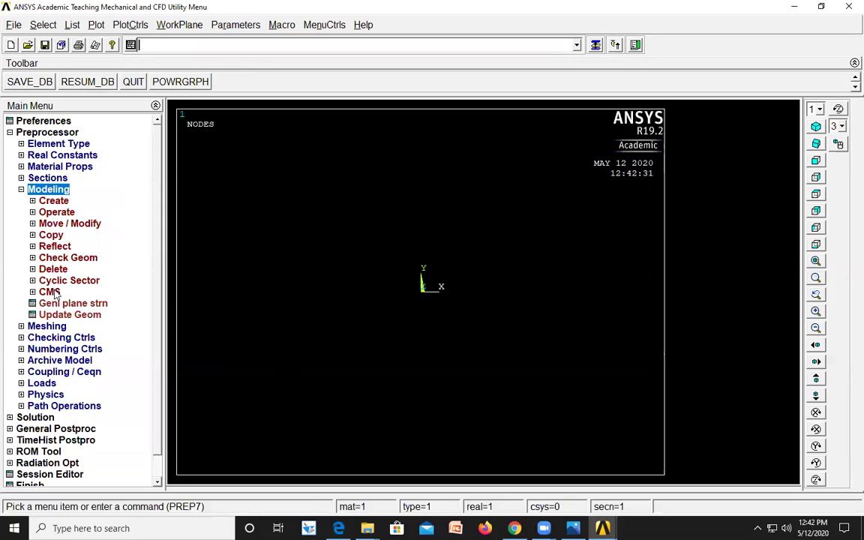
click(53, 200)
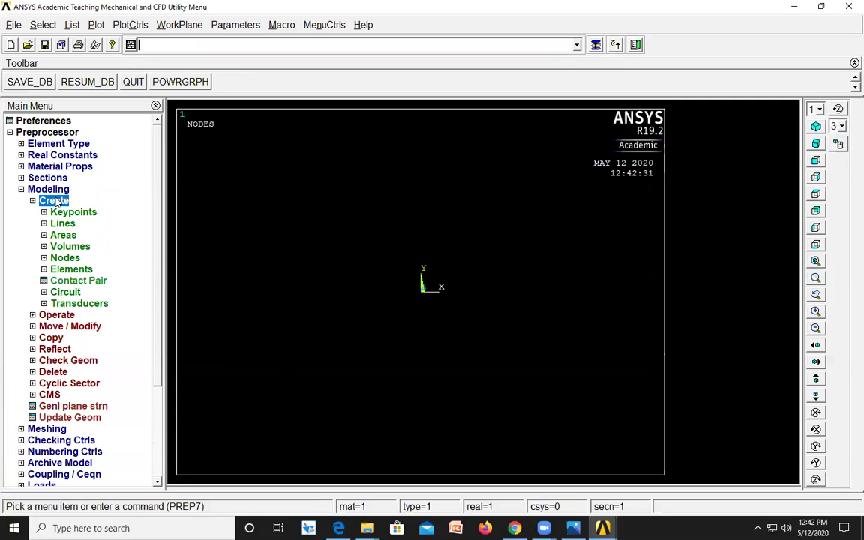
click(56, 257)
click(81, 281)
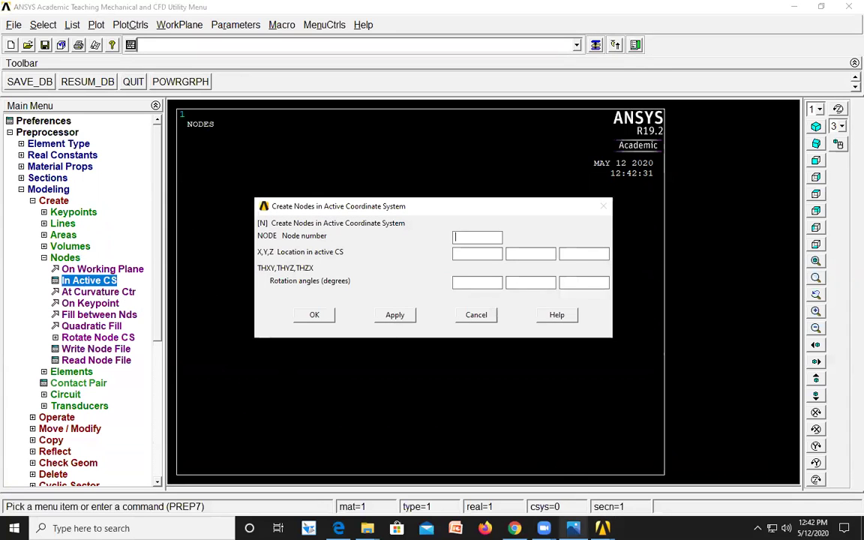
key(alt+Tab)
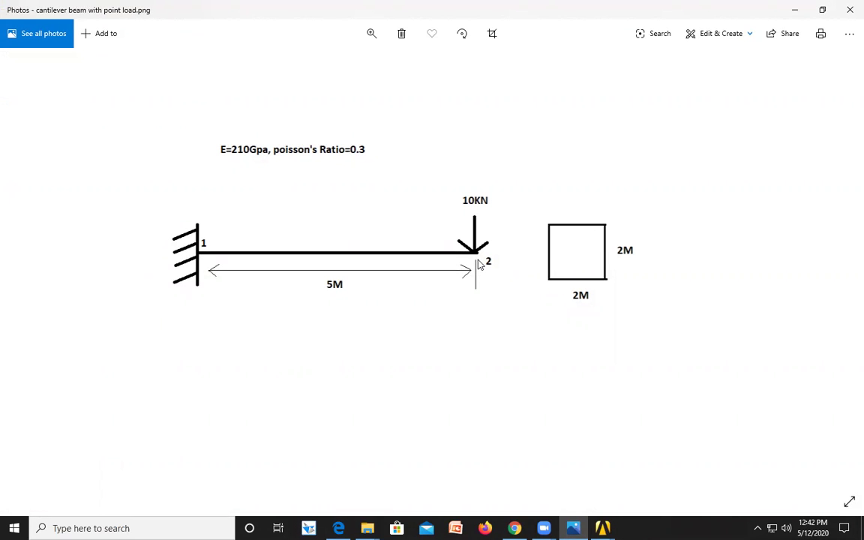
Switch from the beam diagram back to the ANSYS node creation form
key(alt+Tab)
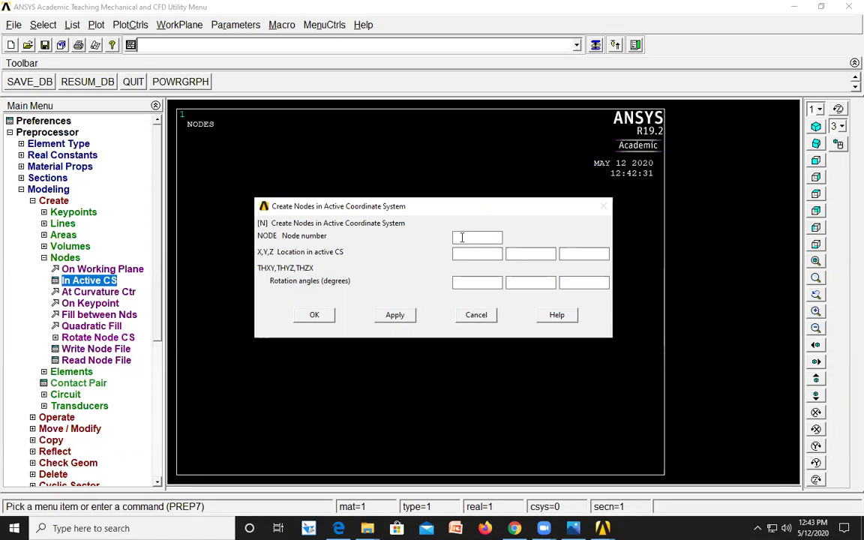
Create node 1 at X = 0, keeping the node form open
click(462, 237)
text(1)
click(467, 254)
click(396, 315)
Create node 2 at X = 5 and close the node form
drag(467, 237, 446, 242)
text(2)
drag(460, 254, 427, 258)
text(5)
click(313, 317)
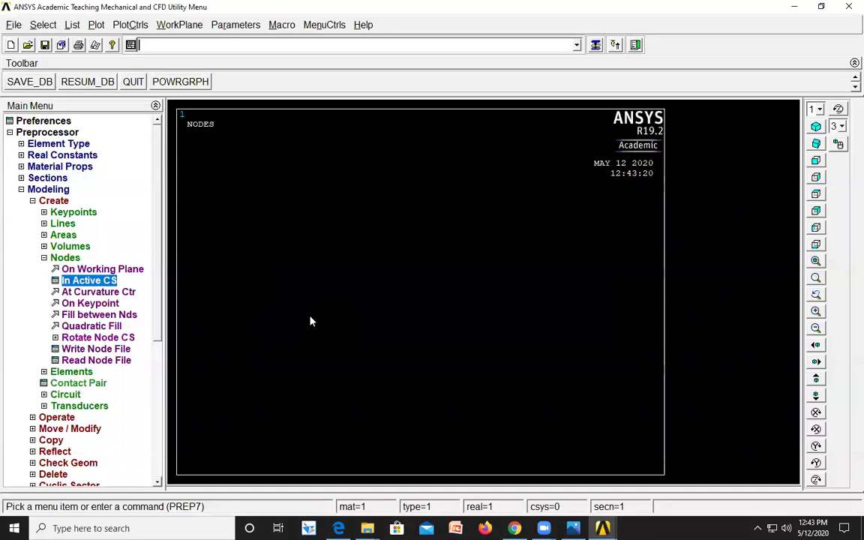
Replot all entities and create an auto-numbered element through nodes 1 and 2
click(96, 24)
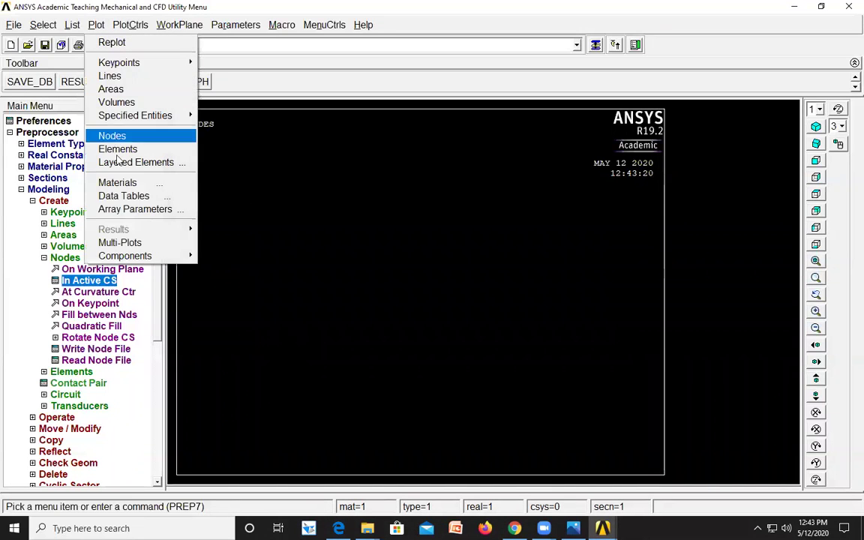
click(122, 243)
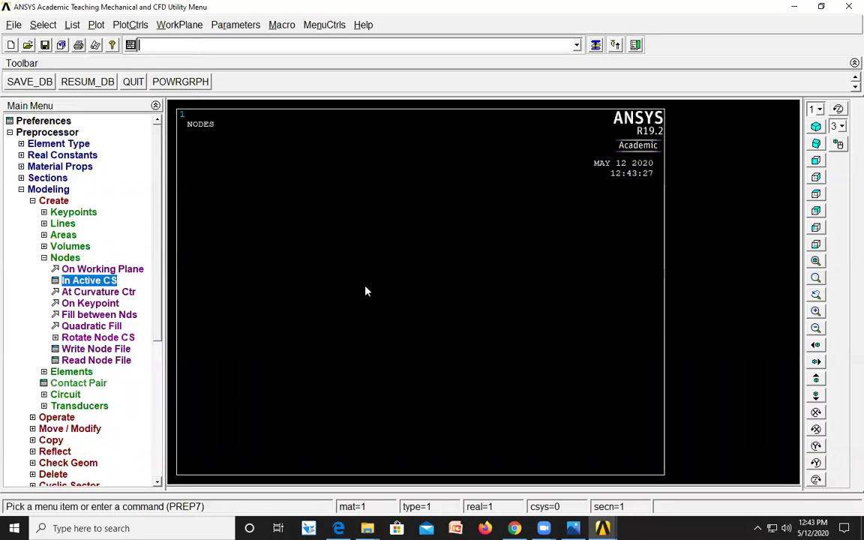
click(67, 373)
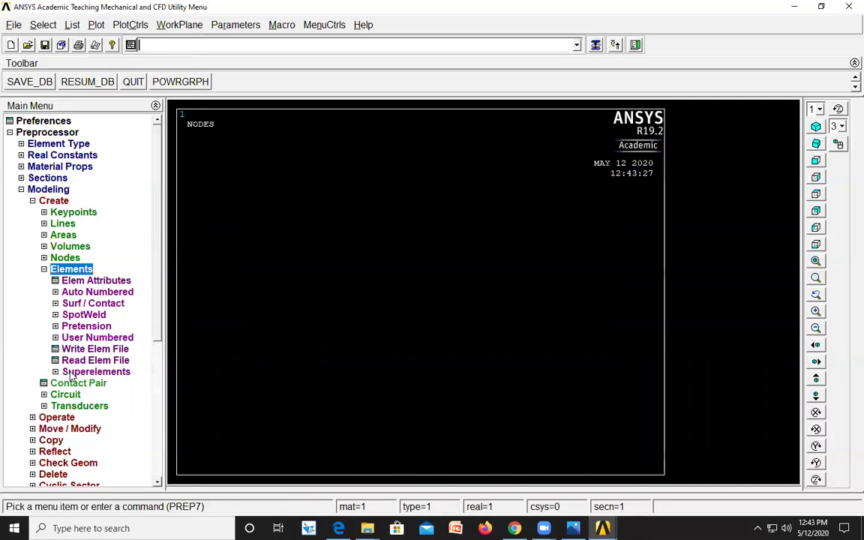
click(90, 292)
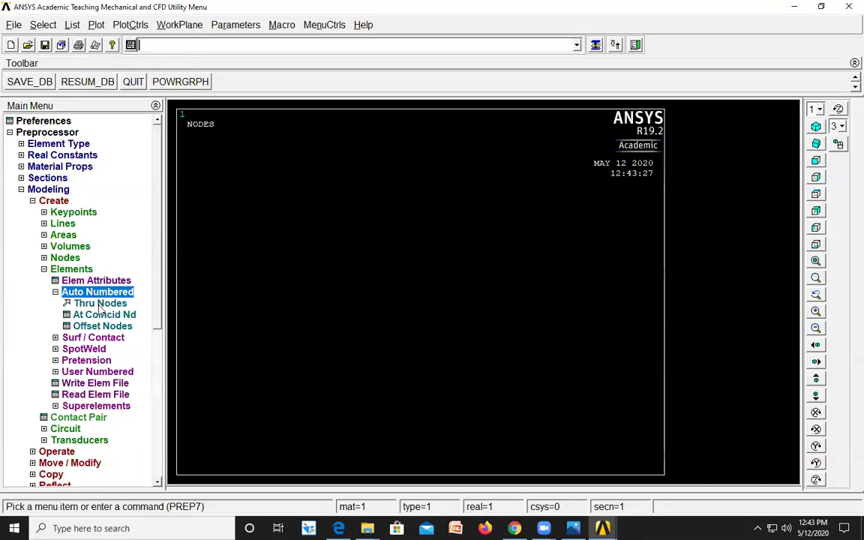
click(100, 304)
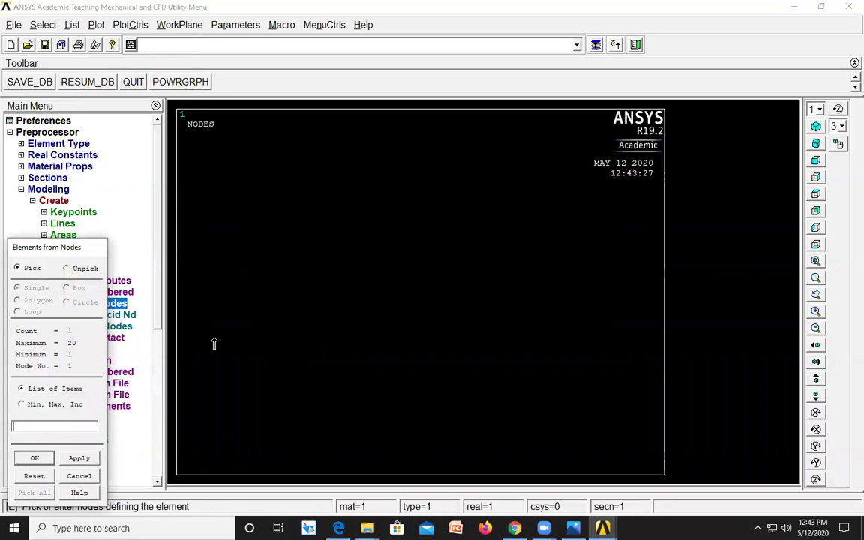
click(643, 319)
click(34, 458)
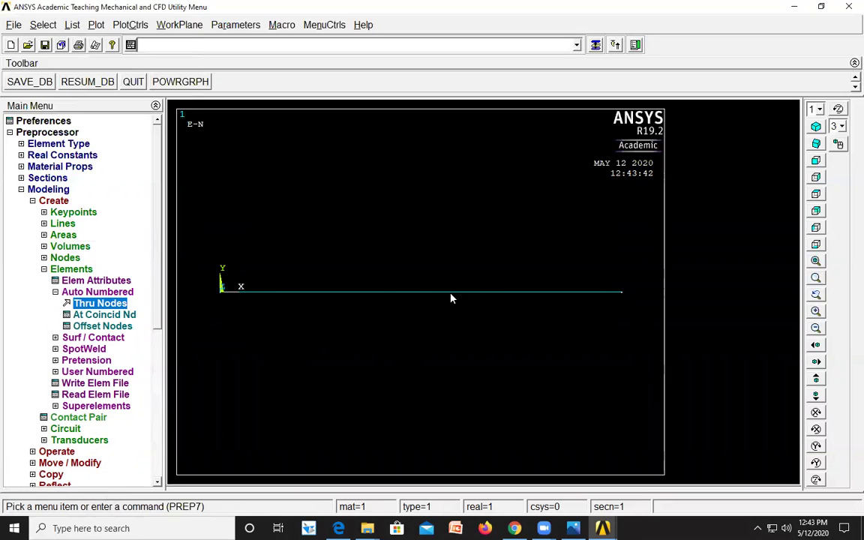
drag(160, 299, 160, 329)
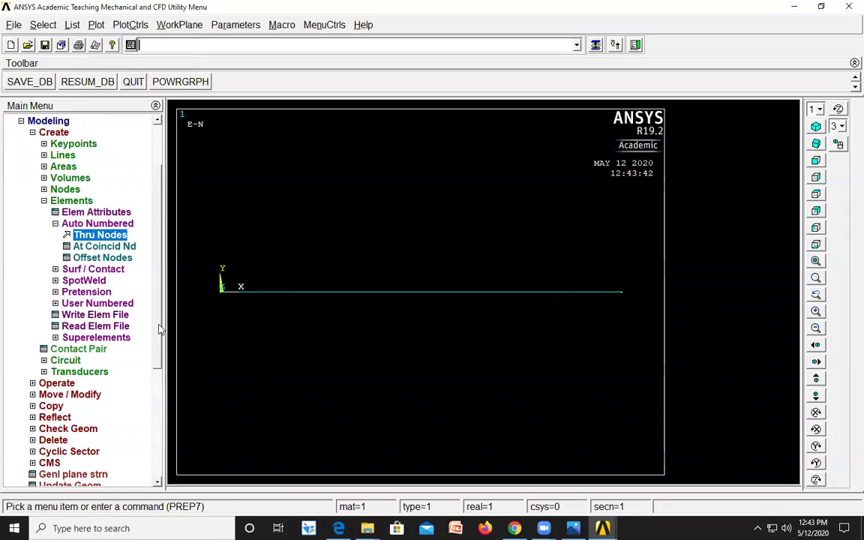
Turn on node number labels in Numbering controls and replot the beam
click(129, 25)
click(150, 78)
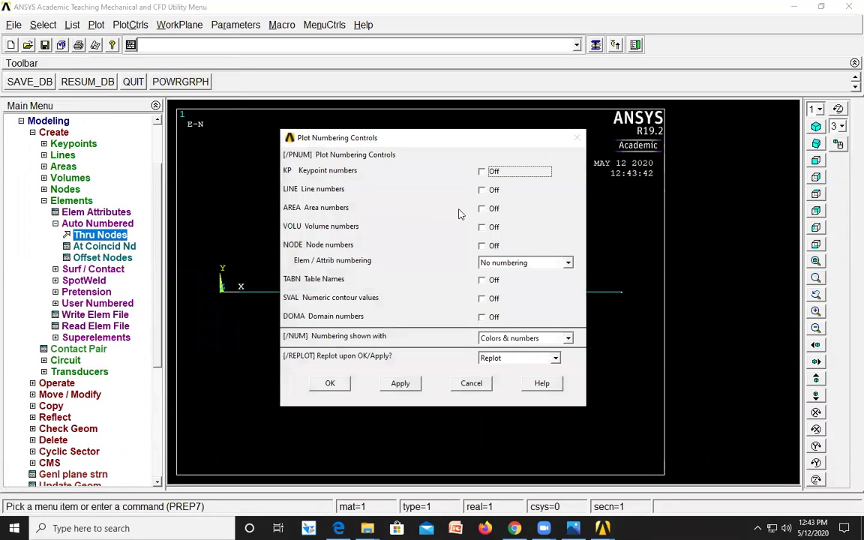
click(482, 245)
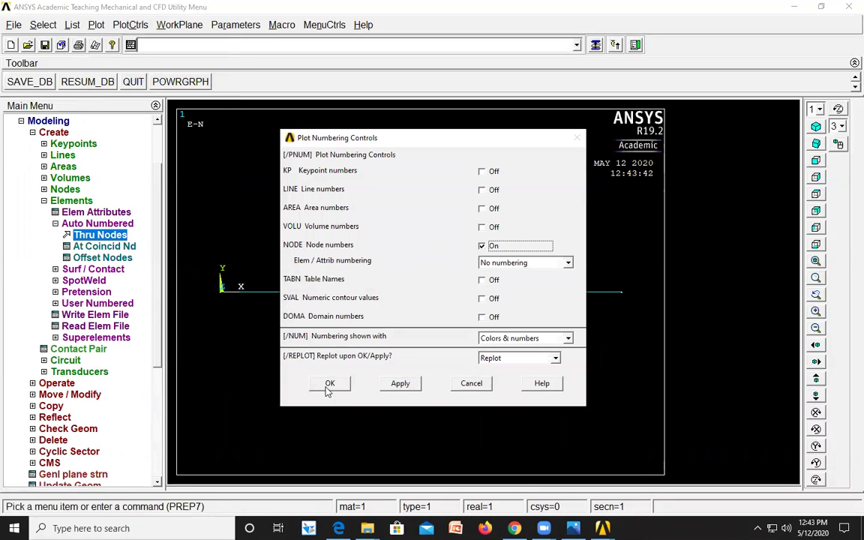
click(331, 383)
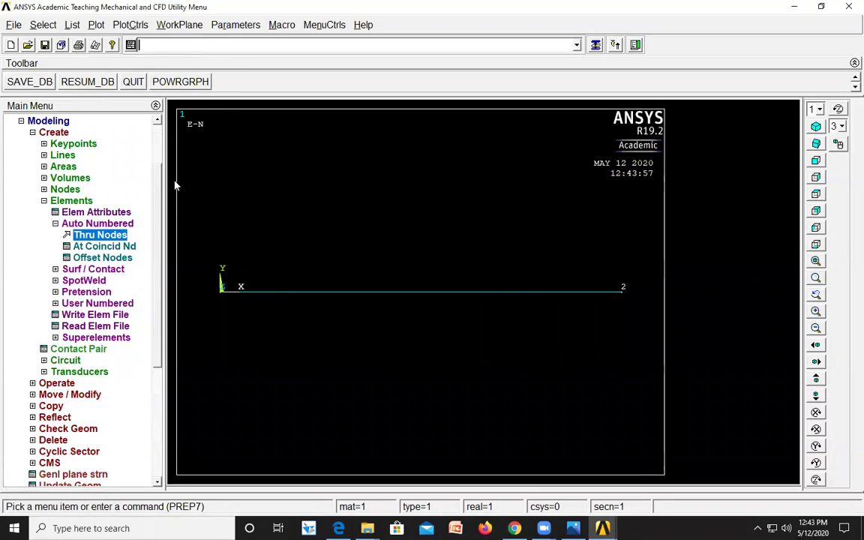
scroll(140, 199, down, 3)
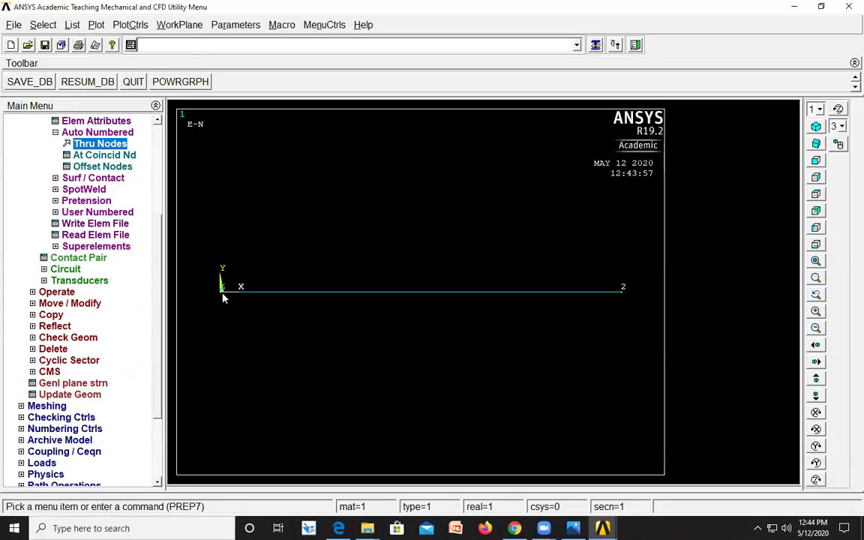
scroll(147, 241, down, 3)
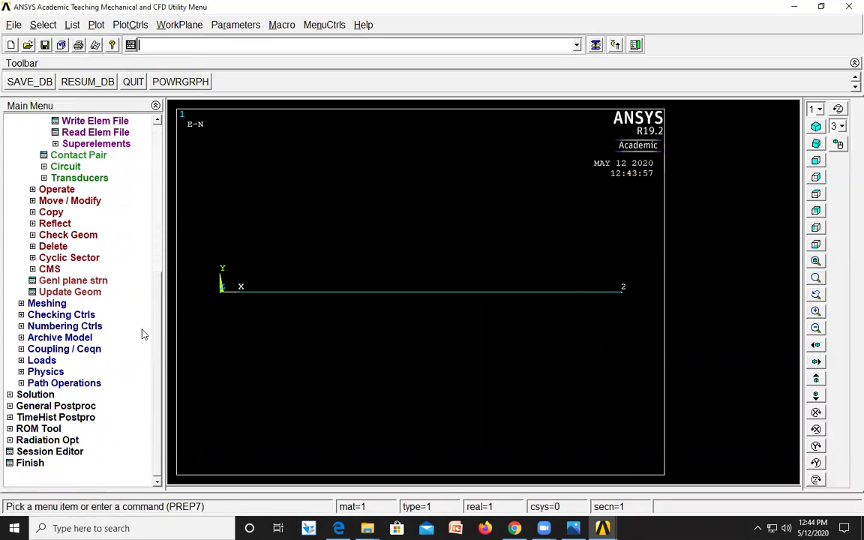
Constrain all degrees of freedom of node 1 to zero displacement
click(43, 360)
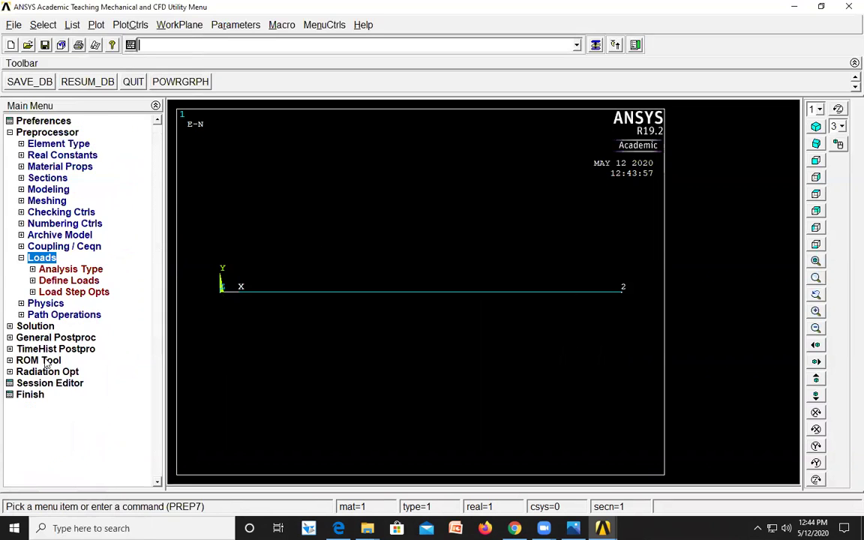
click(61, 284)
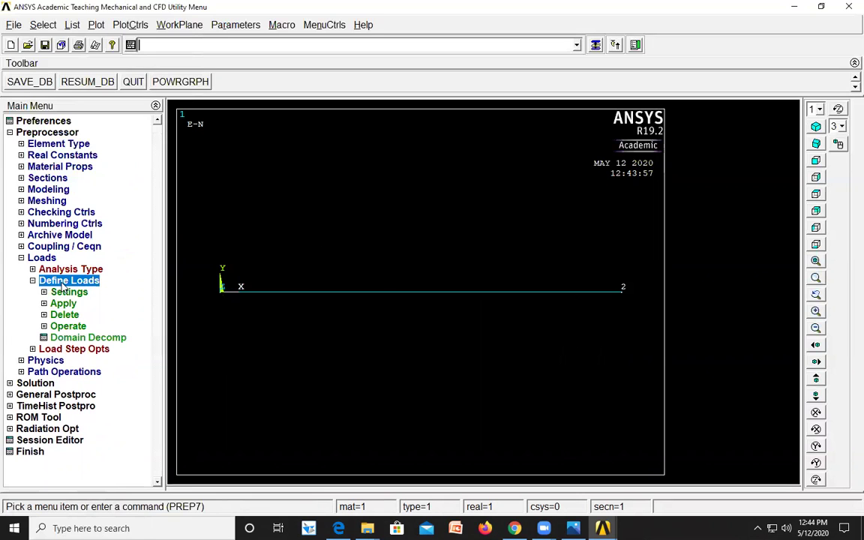
click(64, 304)
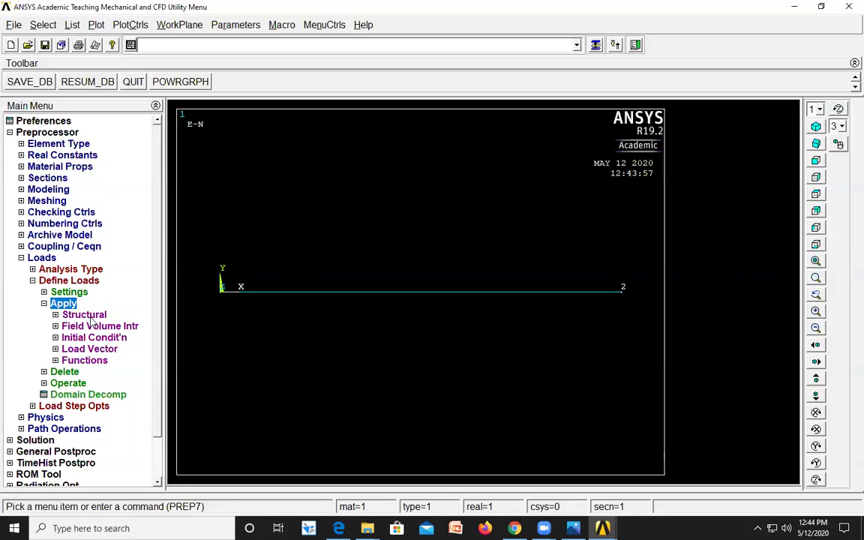
click(87, 315)
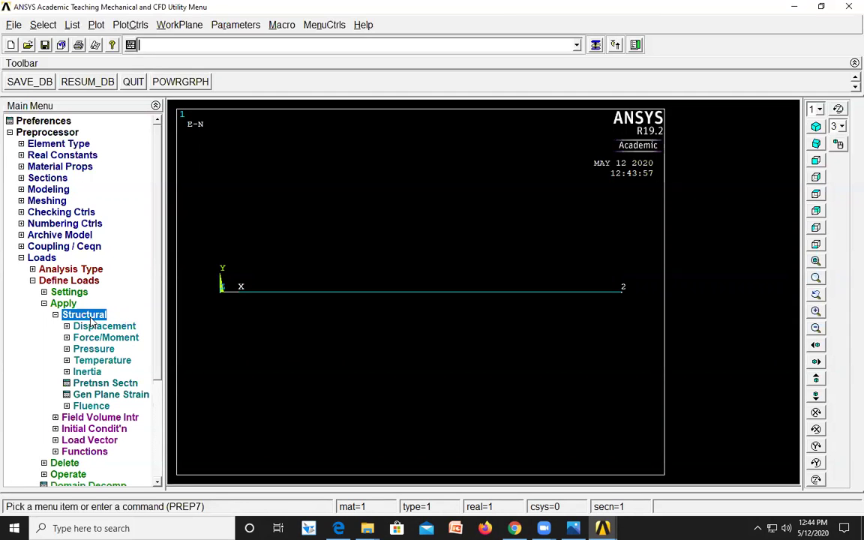
click(91, 328)
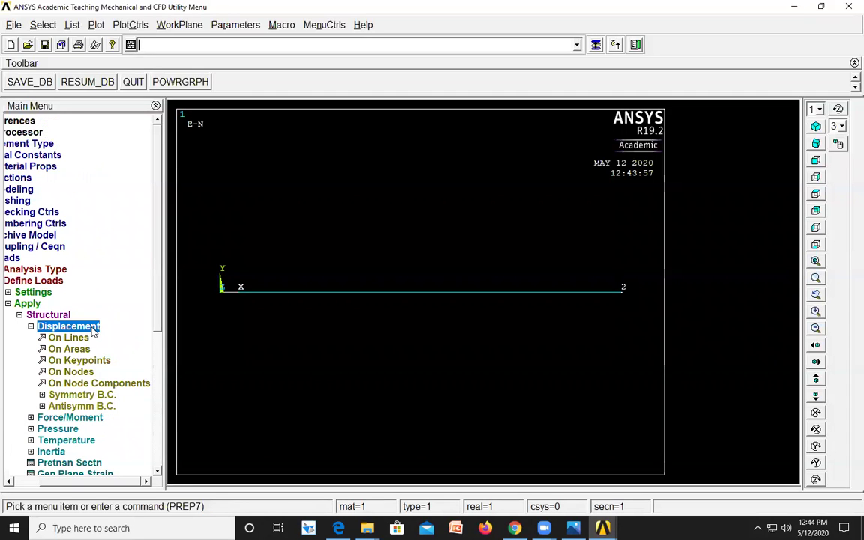
click(70, 372)
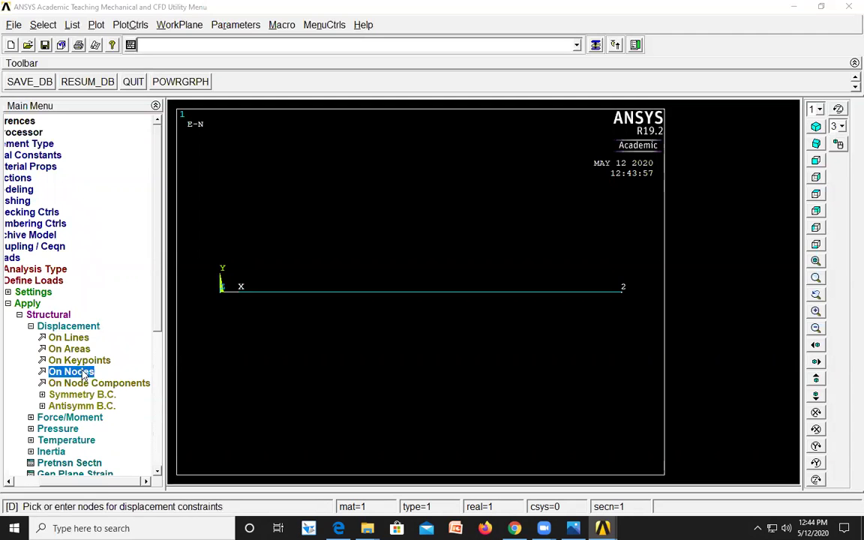
click(221, 294)
click(35, 458)
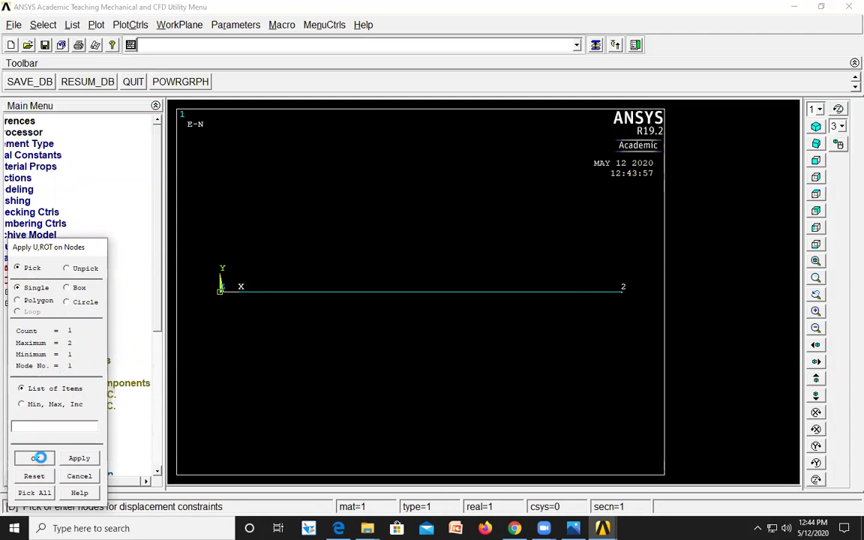
click(501, 217)
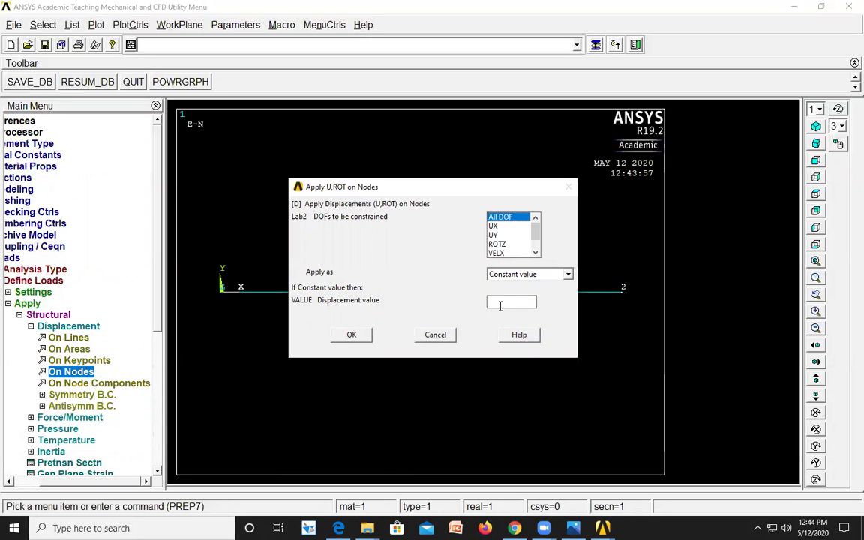
click(501, 301)
text(0)
click(351, 335)
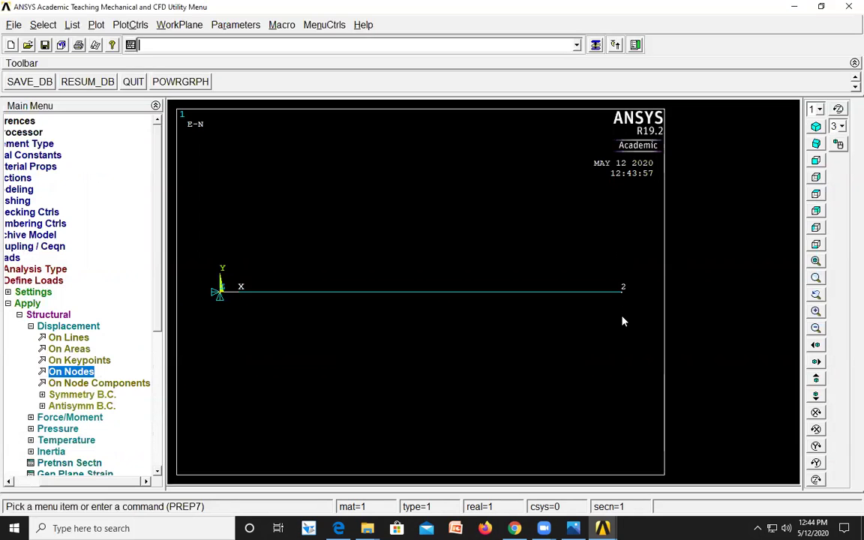
click(19, 315)
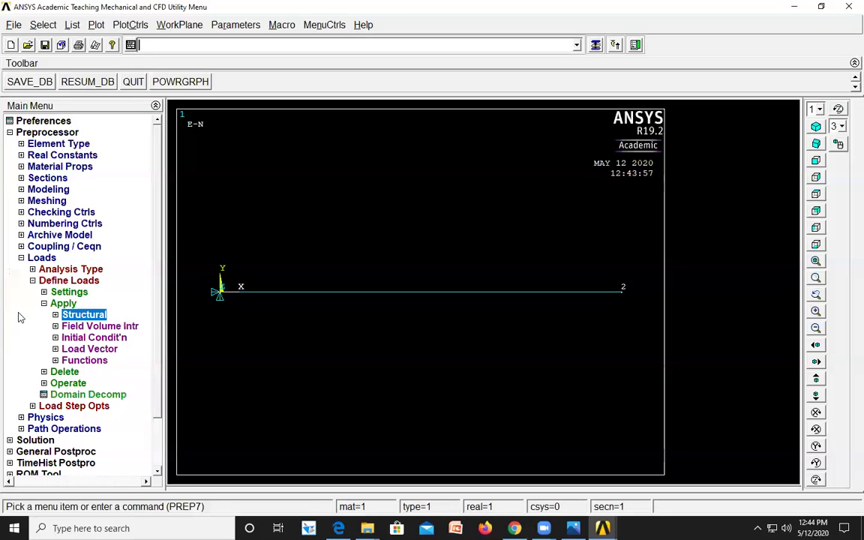
Apply an FY nodal force of -10000 to node 2 at the beam's free end
click(78, 317)
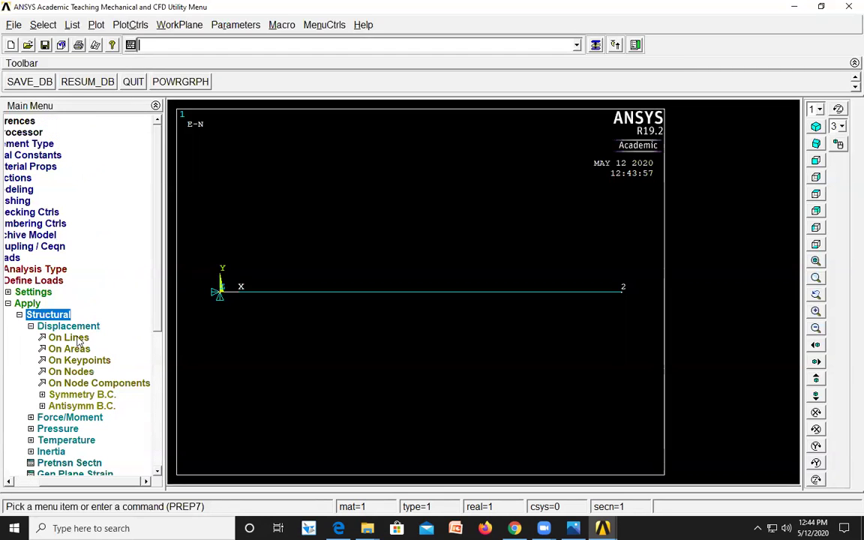
click(62, 417)
click(105, 361)
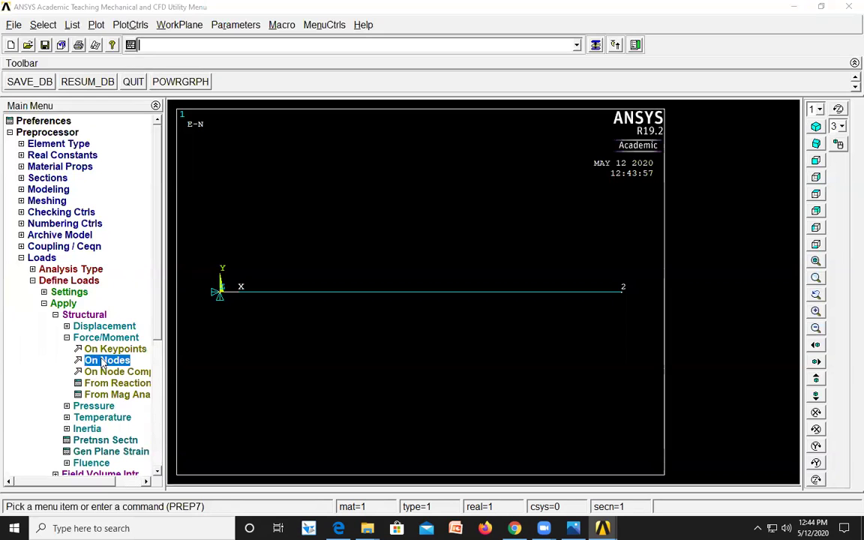
click(622, 293)
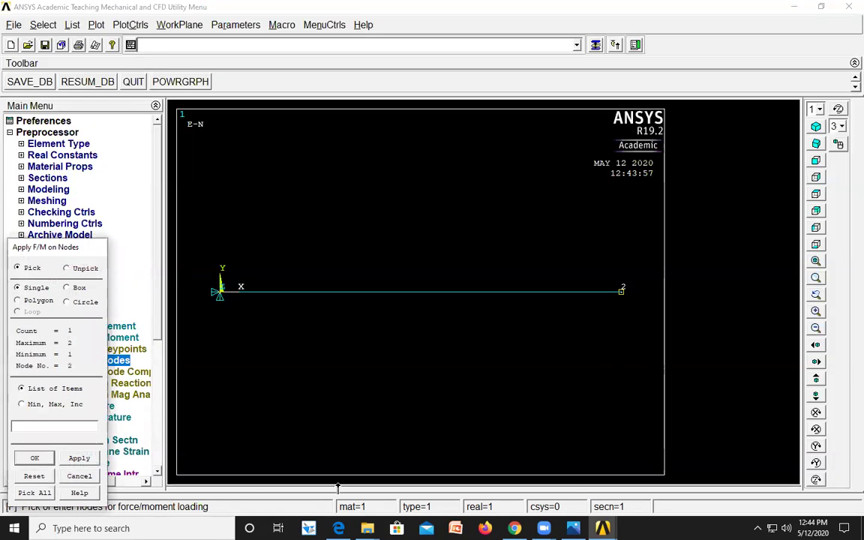
click(35, 457)
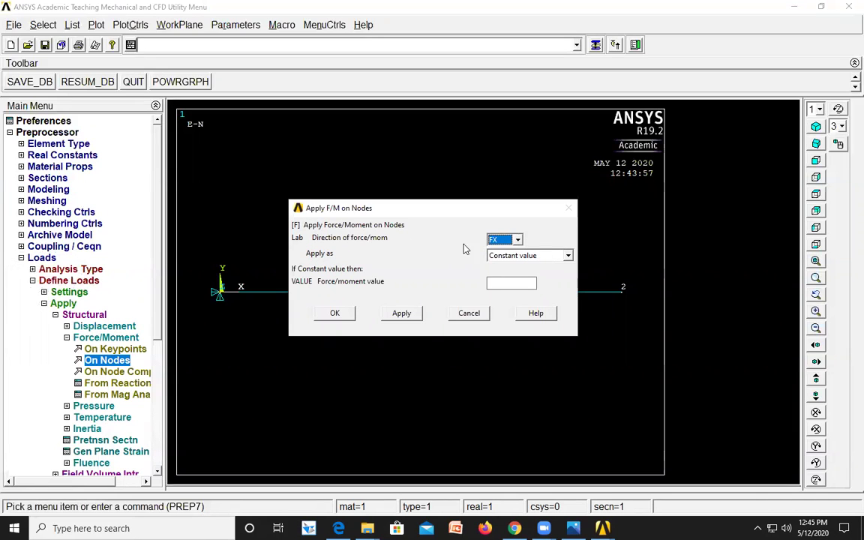
click(495, 245)
click(497, 257)
click(499, 282)
text(-1000)
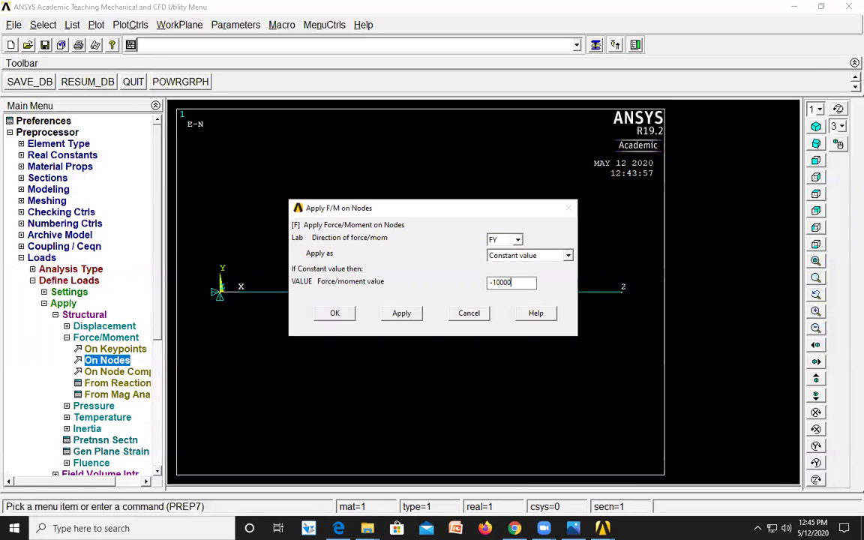
text(0)
click(335, 313)
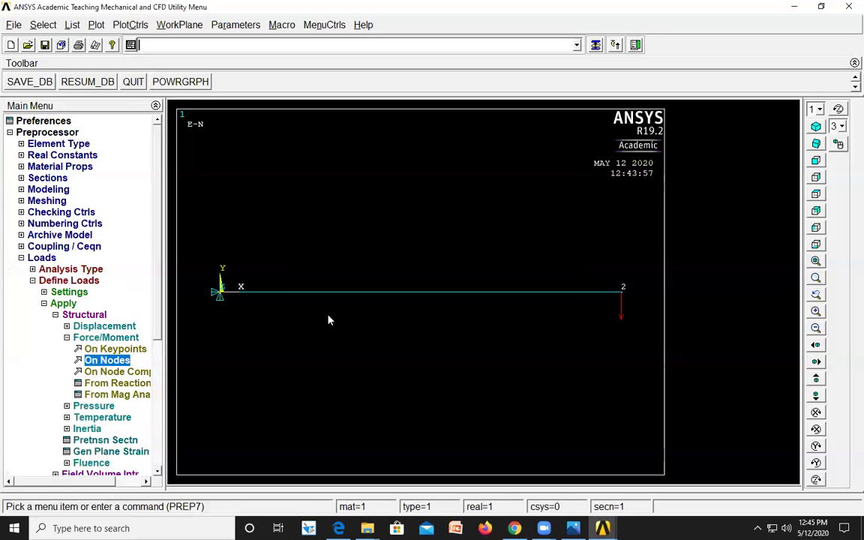
scroll(137, 423, down, 6)
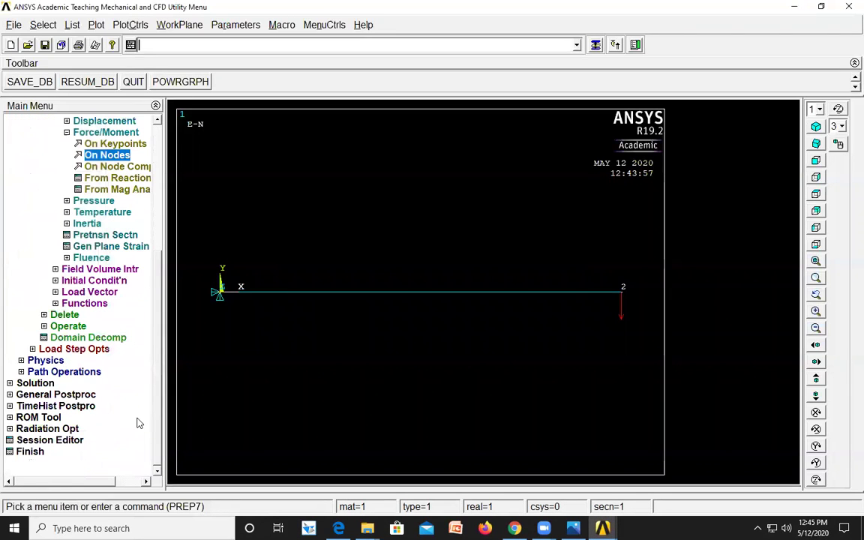
Solve the current load step and close the solution-done note and status listing
click(37, 383)
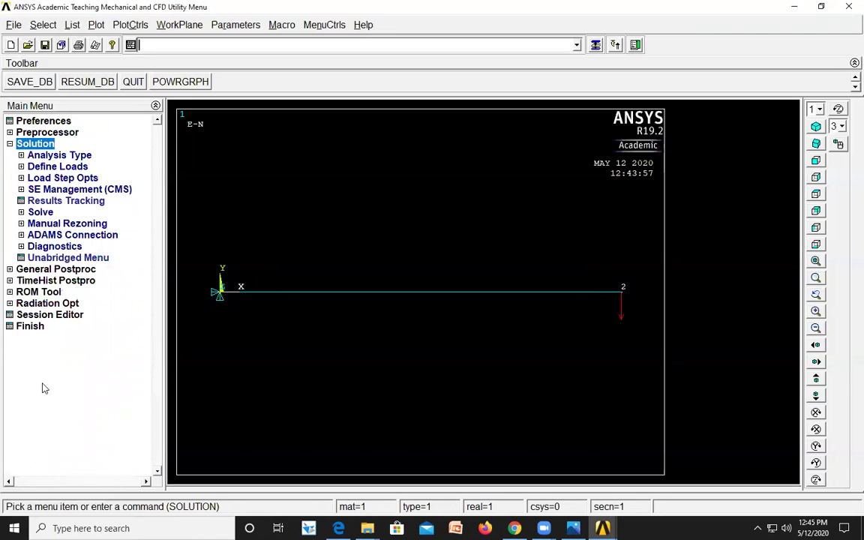
click(40, 212)
click(60, 224)
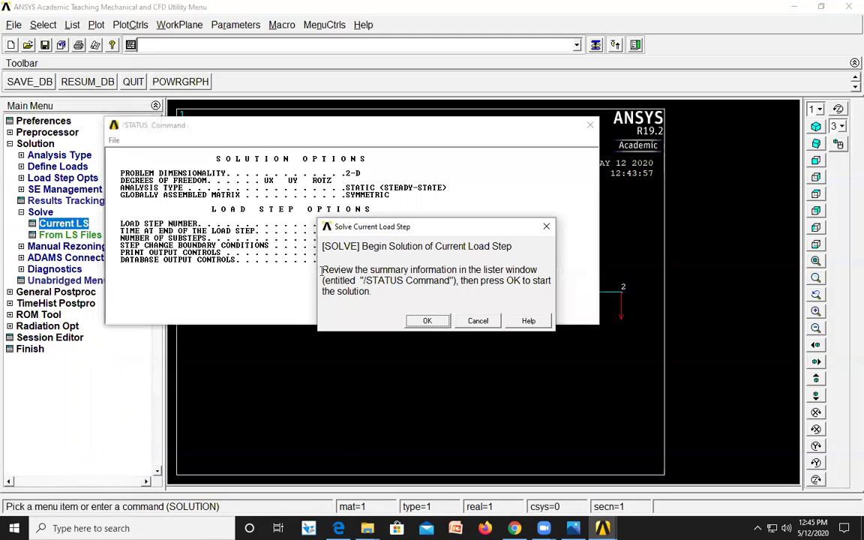
click(428, 320)
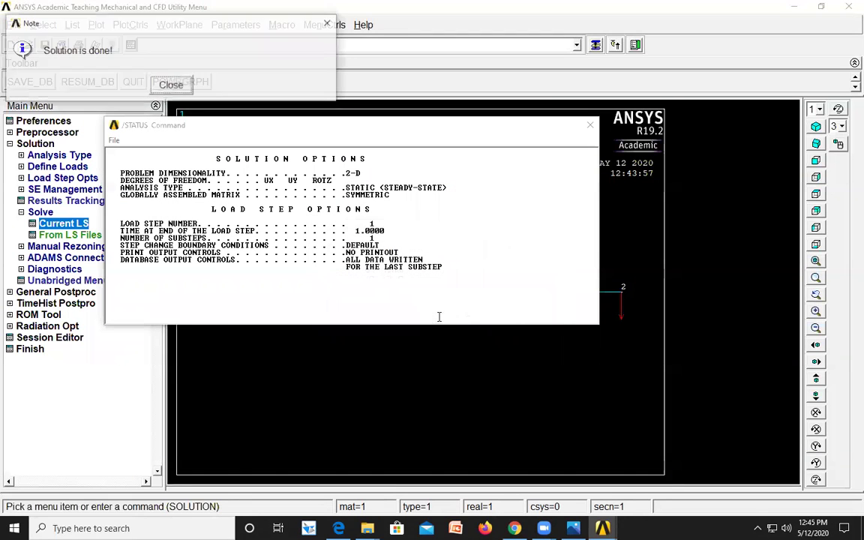
click(168, 85)
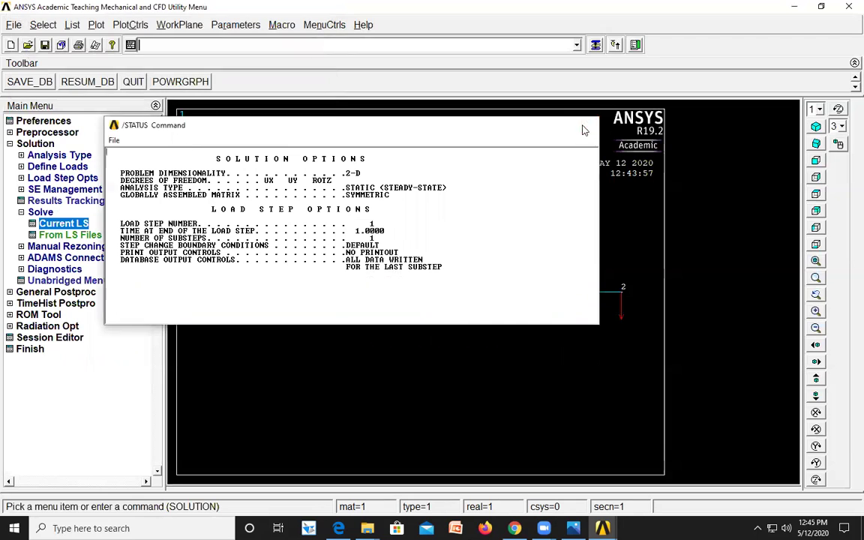
click(584, 127)
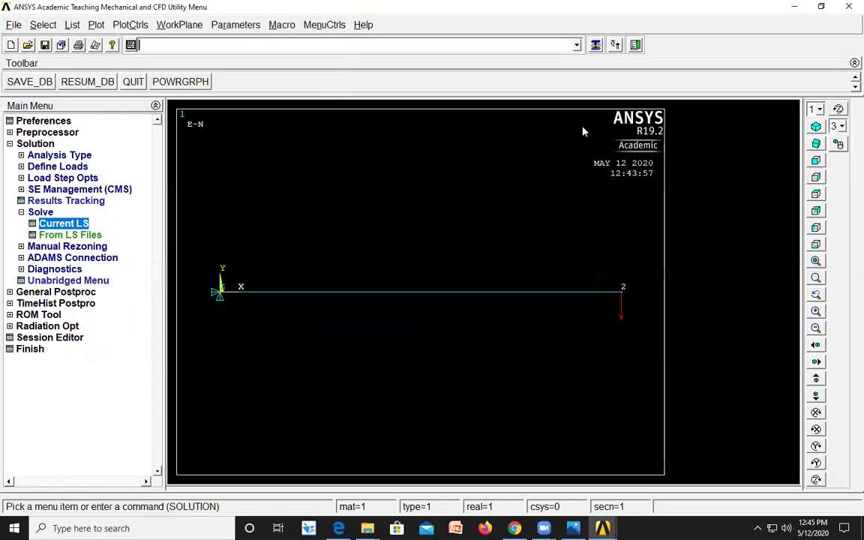
click(38, 292)
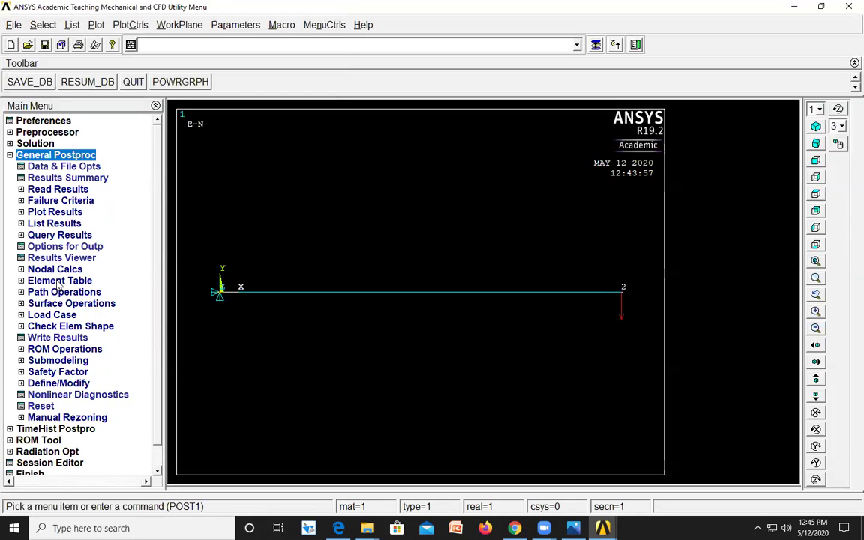
Add element table item SMIS2 from SMISC sequence number 2
click(58, 281)
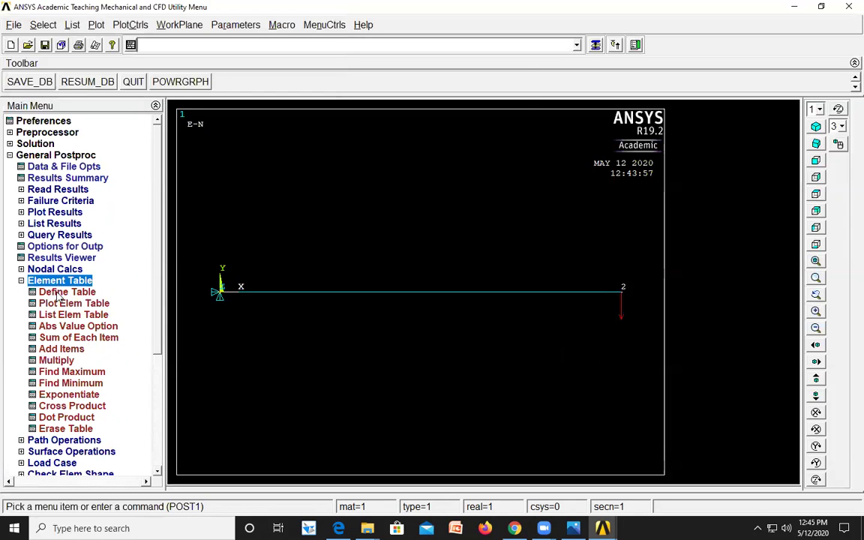
click(60, 292)
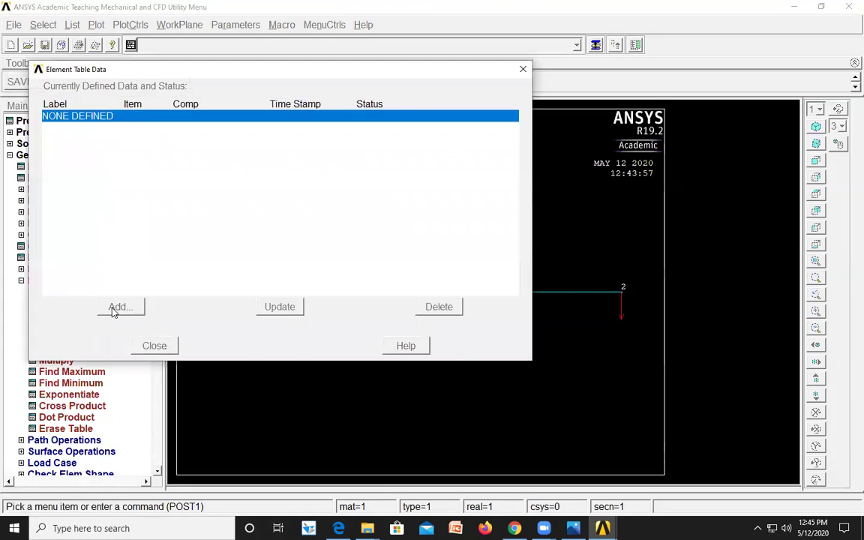
click(114, 307)
click(501, 272)
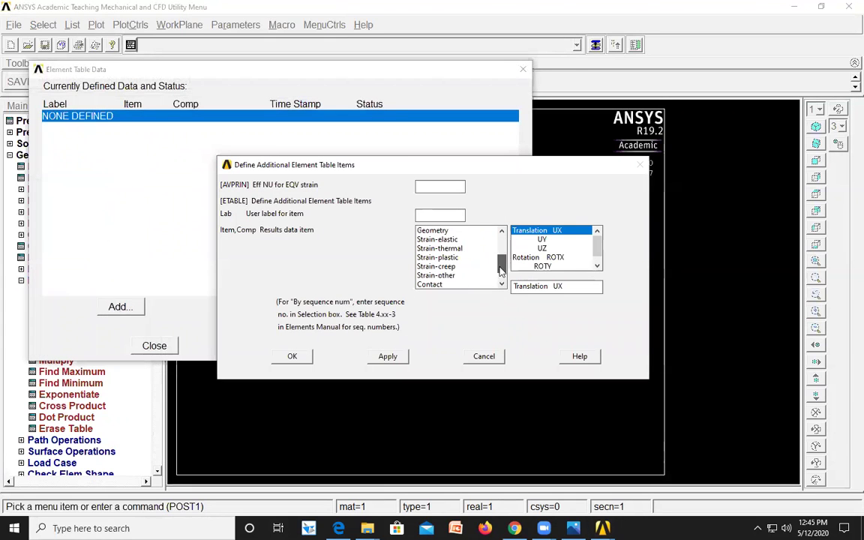
click(501, 272)
click(445, 284)
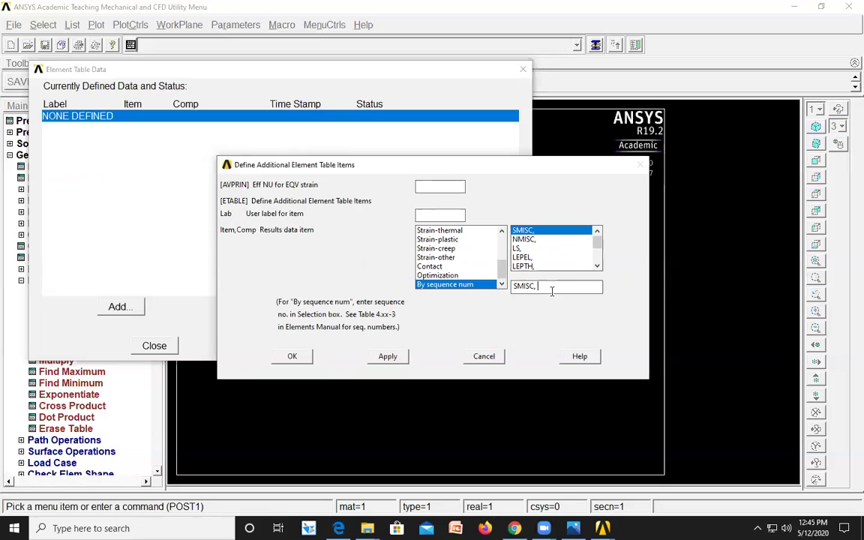
text(3)
key(BackSpace)
text(2)
click(404, 357)
Add element table items SMIS8 and SMIS6 from SMISC sequence numbers 8 and 6
scroll(454, 253, down, 3)
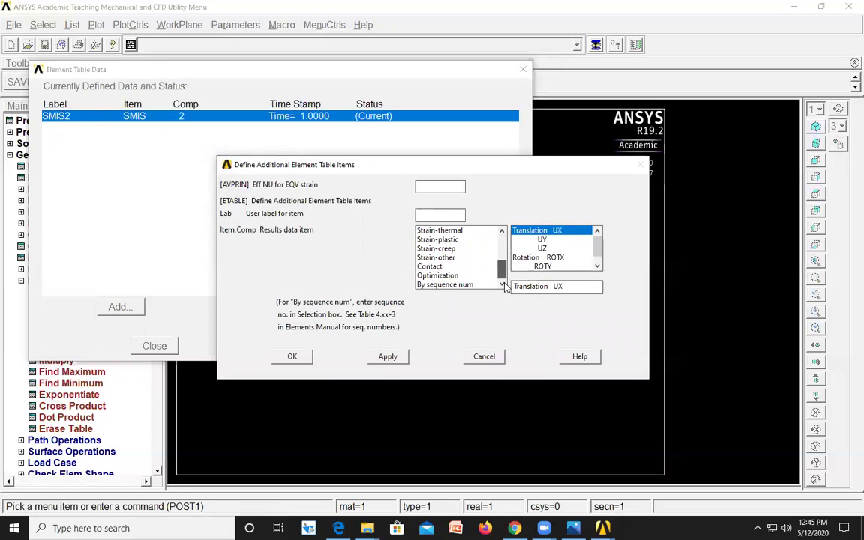
click(560, 286)
text(8)
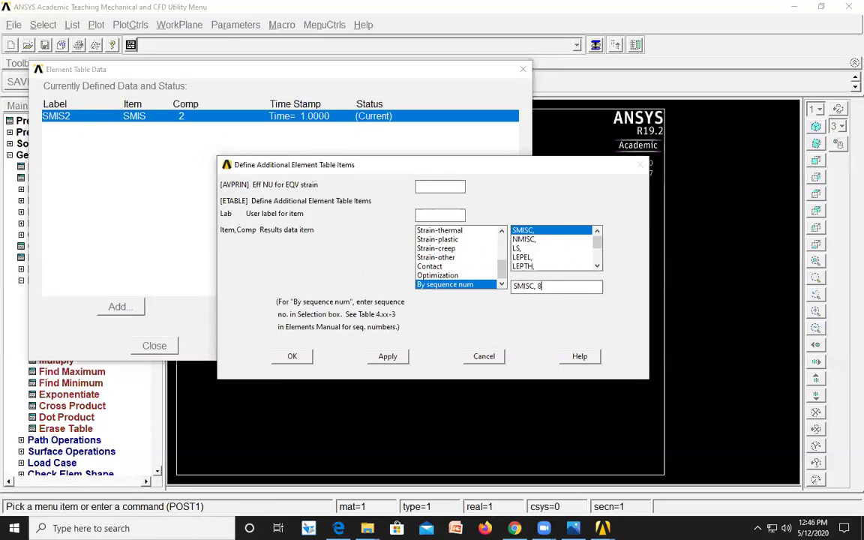
click(388, 357)
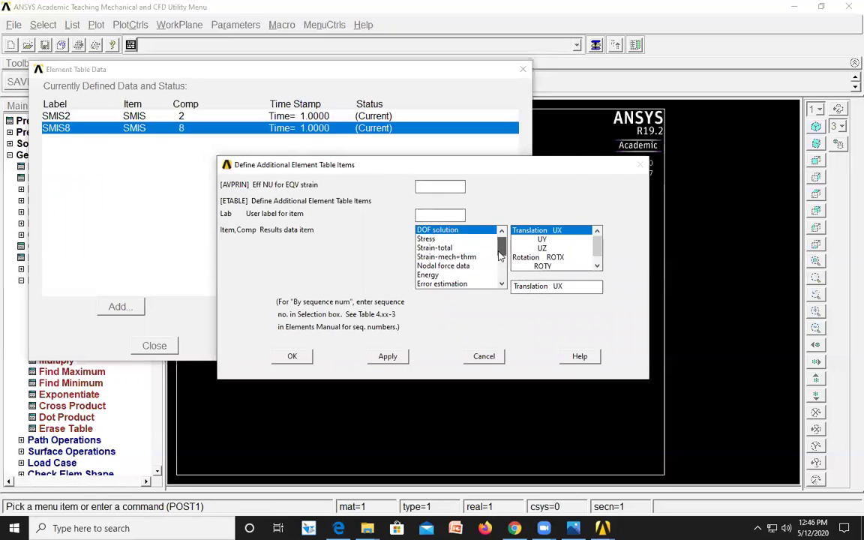
drag(502, 239, 501, 285)
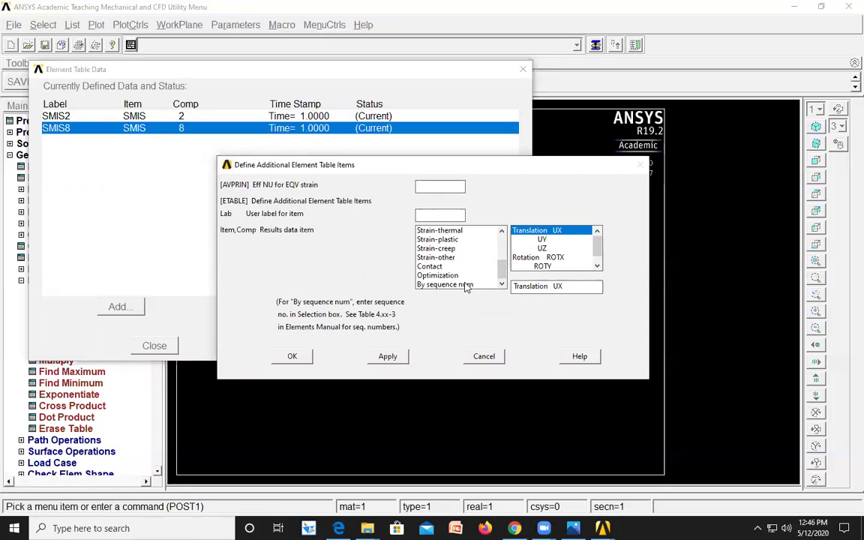
click(467, 285)
click(546, 286)
text(6)
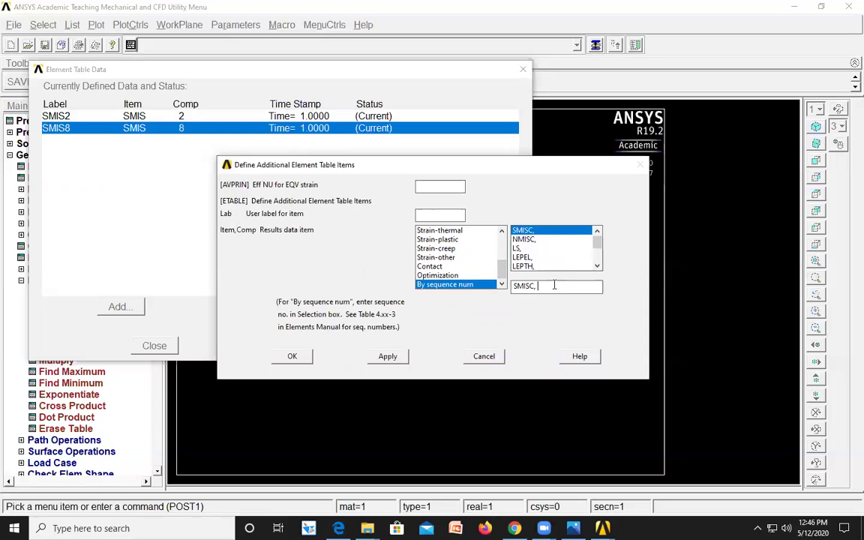
click(384, 356)
Add SMIS12 from SMISC sequence number 12 and close the element table list
scroll(506, 248, down, 3)
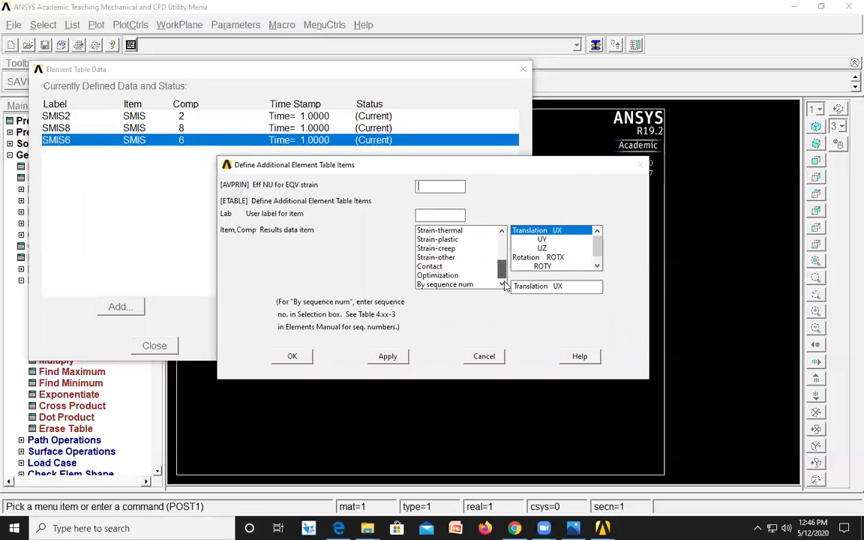
click(463, 285)
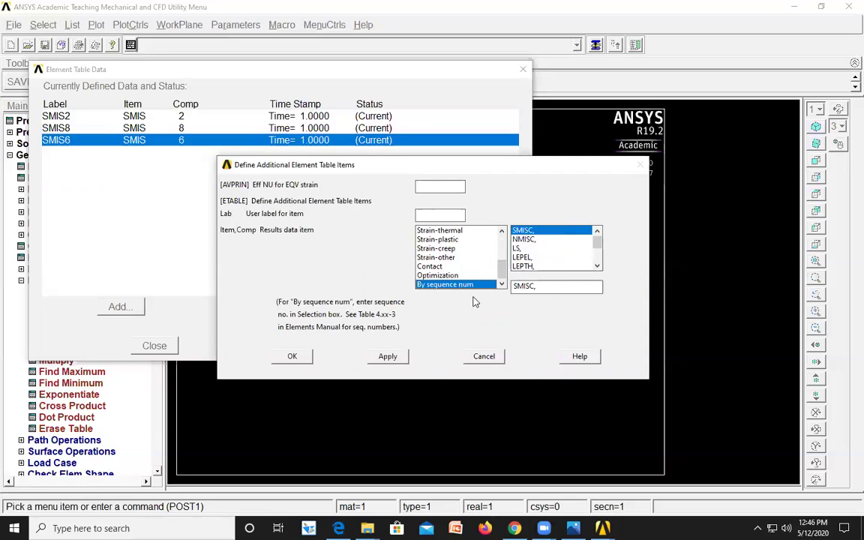
click(545, 285)
text(12)
click(288, 360)
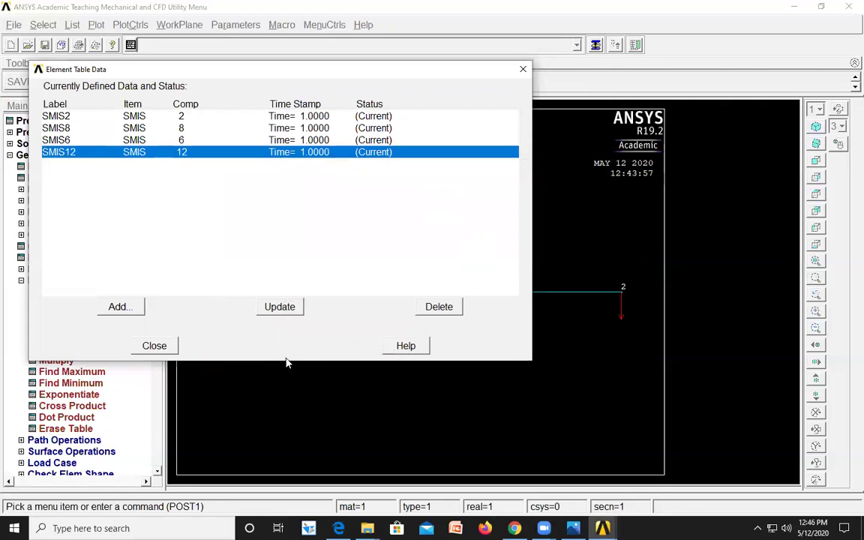
click(154, 346)
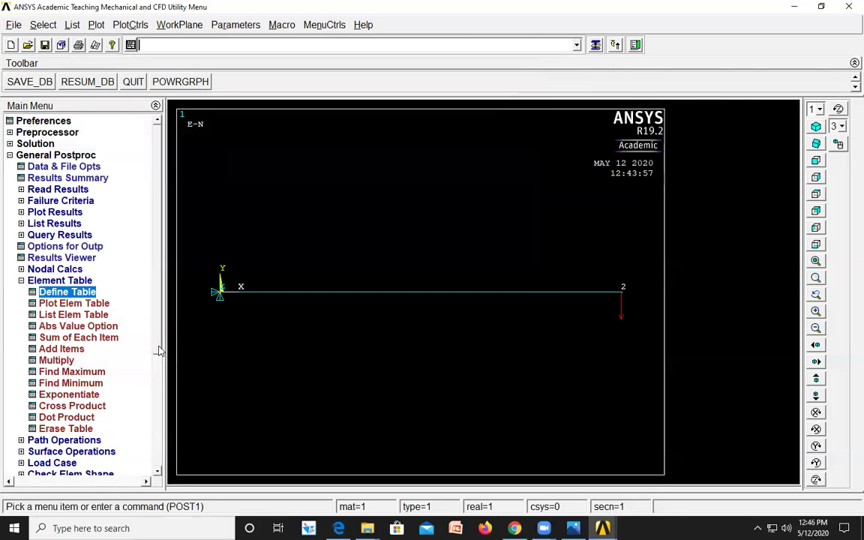
Plot line element results with SMIS2 at node I and SMIS8 at node J, showing constant -10000 shear
click(64, 214)
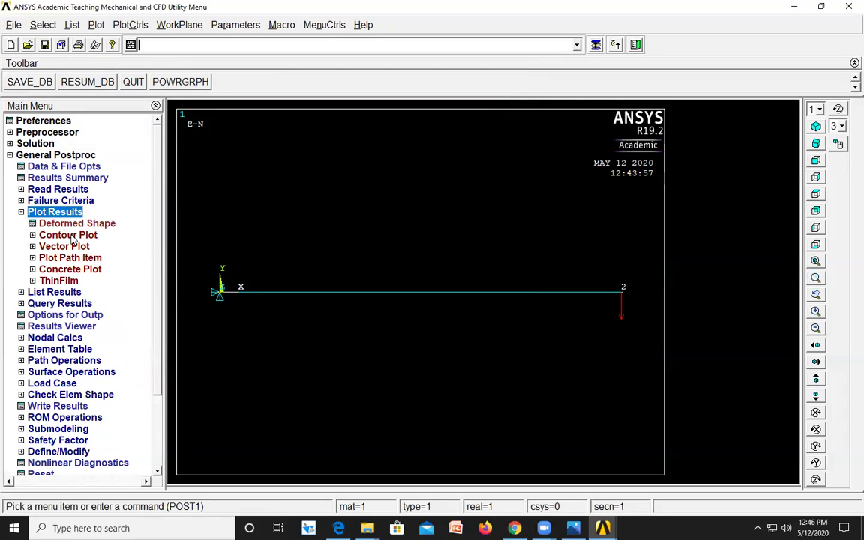
click(71, 235)
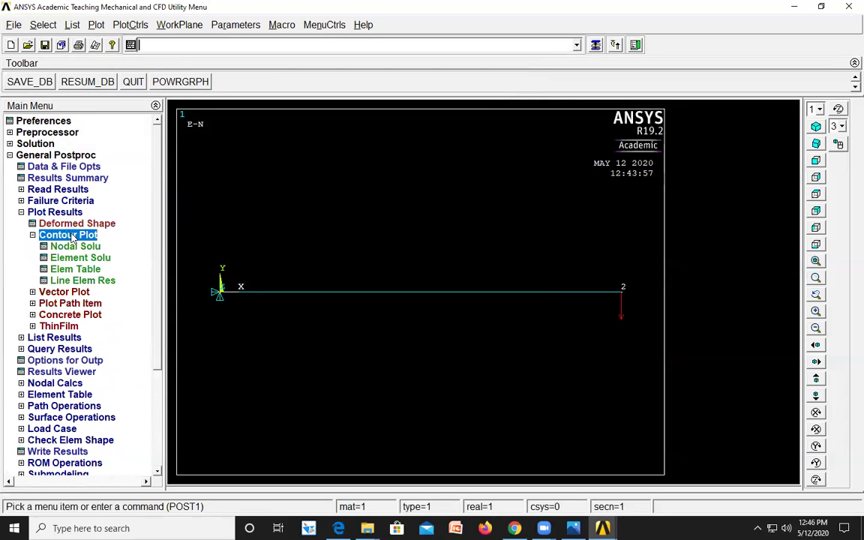
click(95, 281)
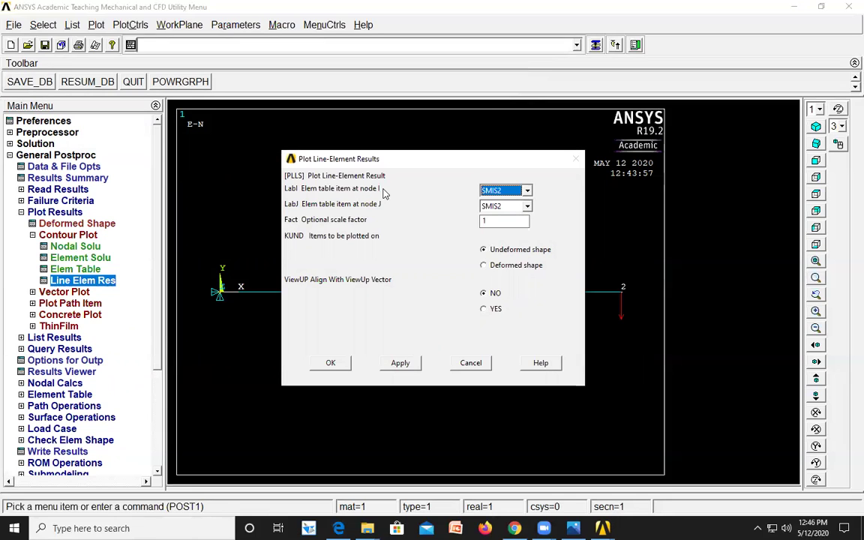
click(499, 192)
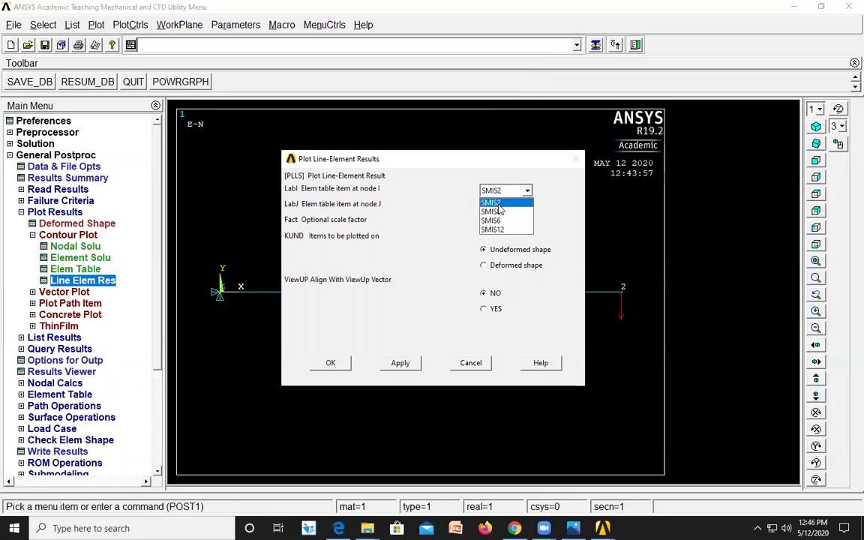
click(498, 203)
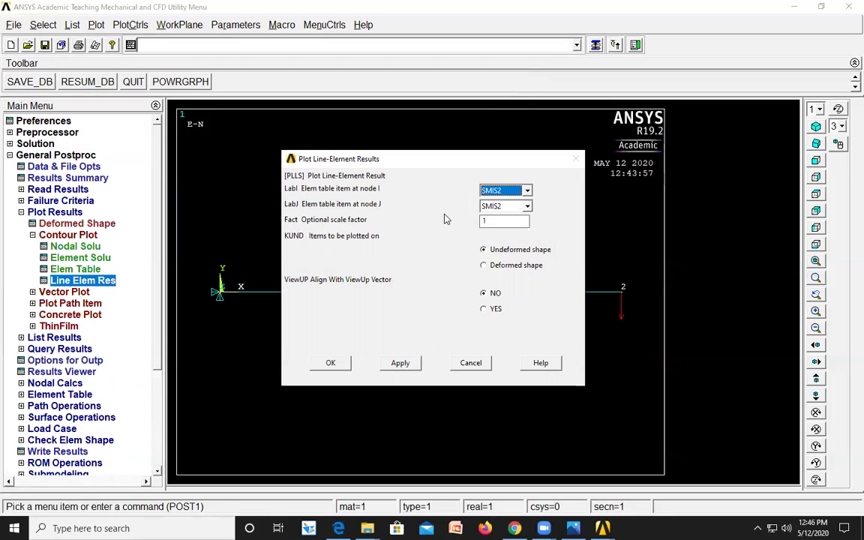
click(503, 209)
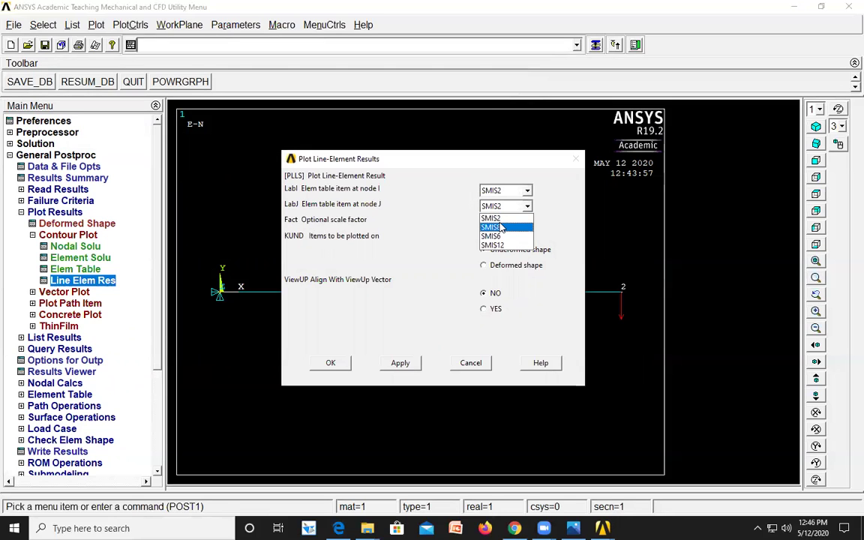
click(502, 227)
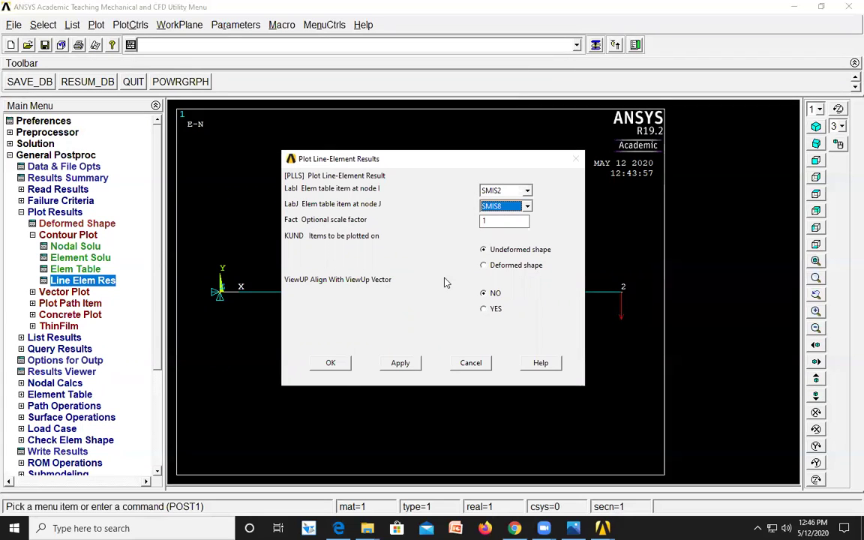
click(331, 363)
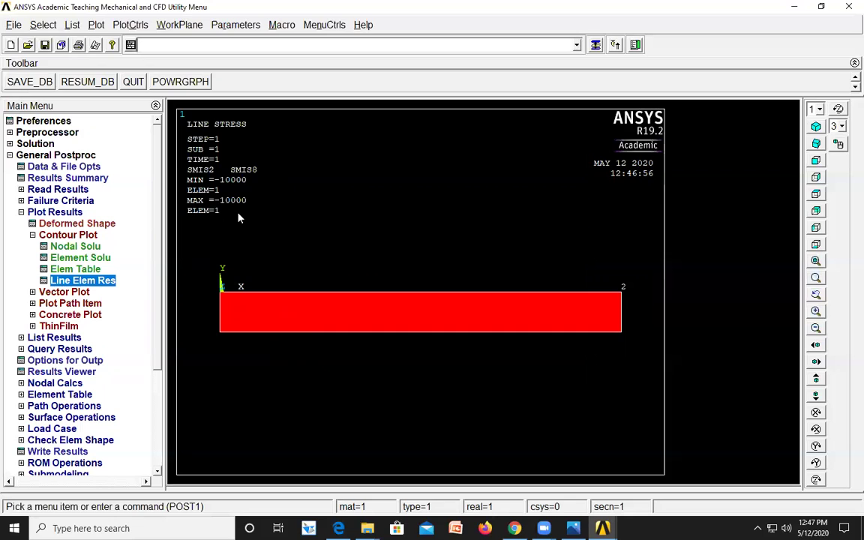
click(103, 284)
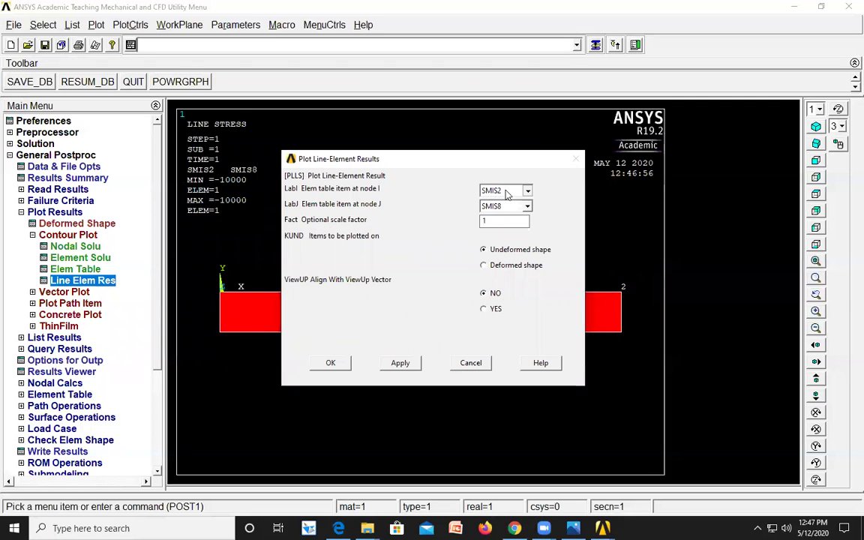
Plot SMIS6 at node I and SMIS12 at node J, showing moment from -50000 to zero
click(505, 191)
click(505, 222)
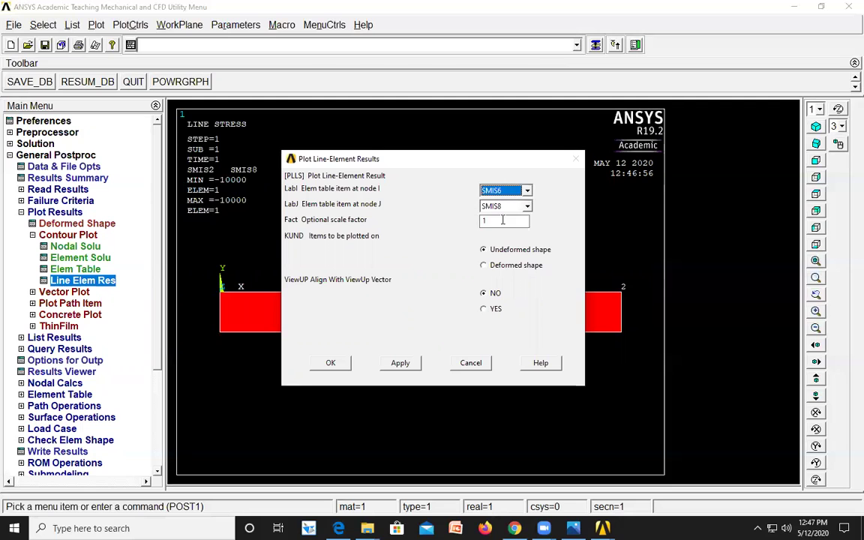
click(505, 206)
click(496, 244)
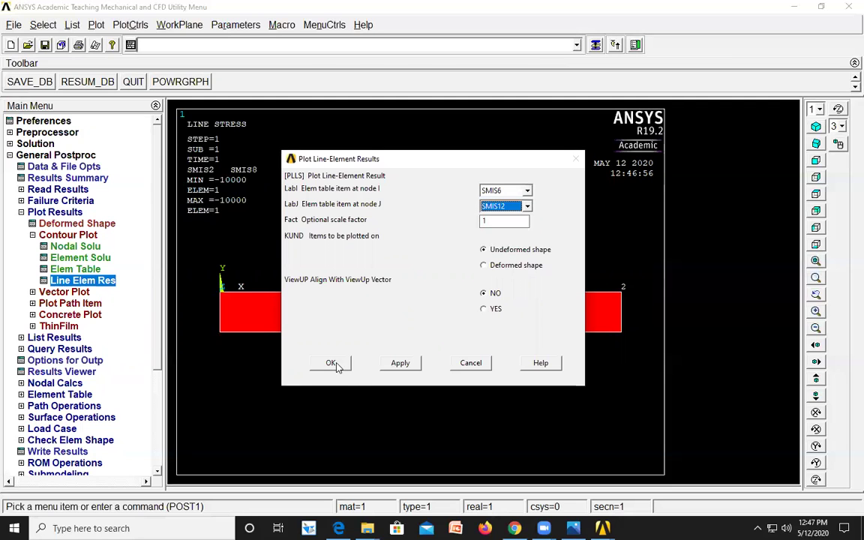
click(331, 362)
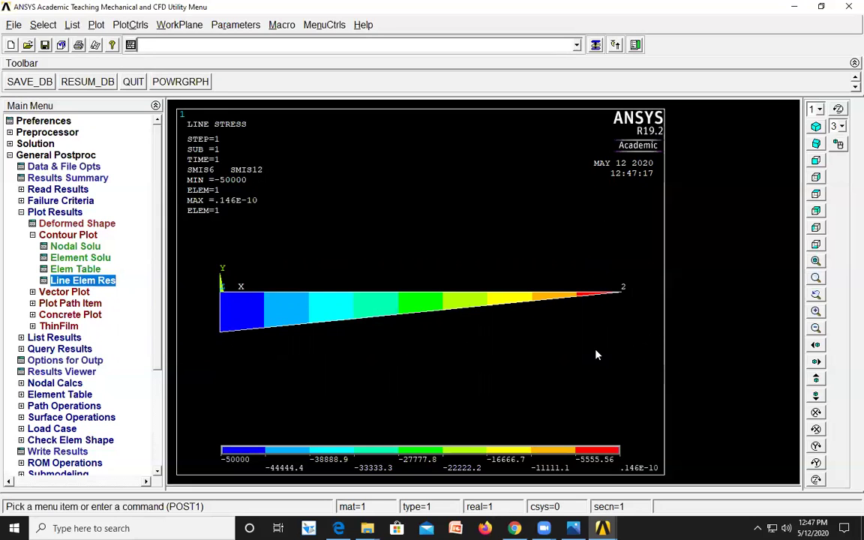
click(66, 342)
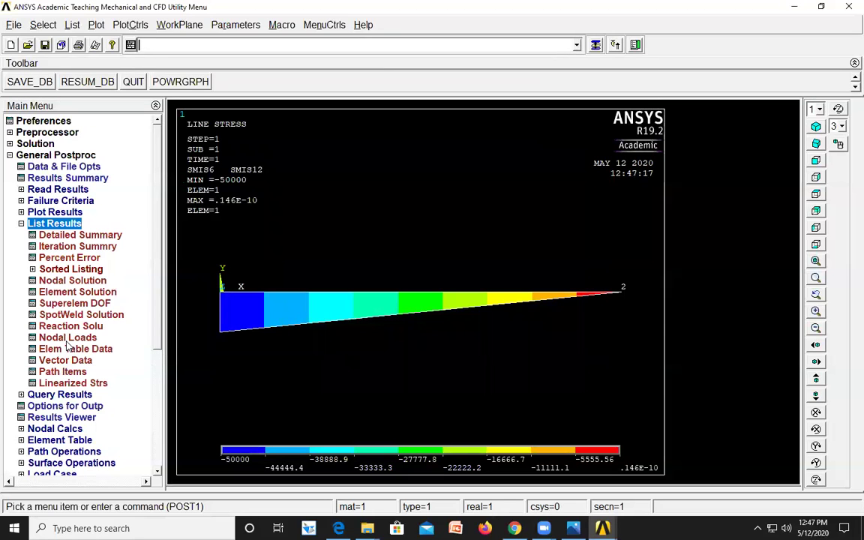
click(73, 282)
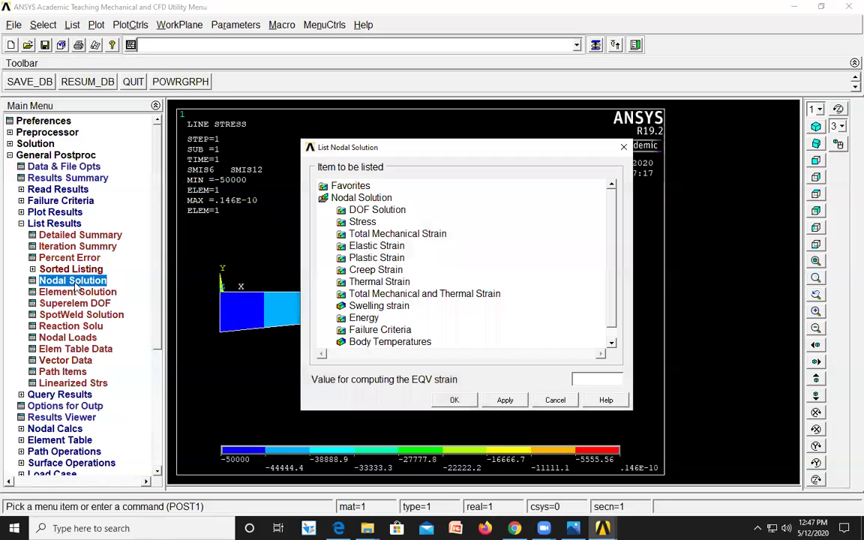
click(380, 212)
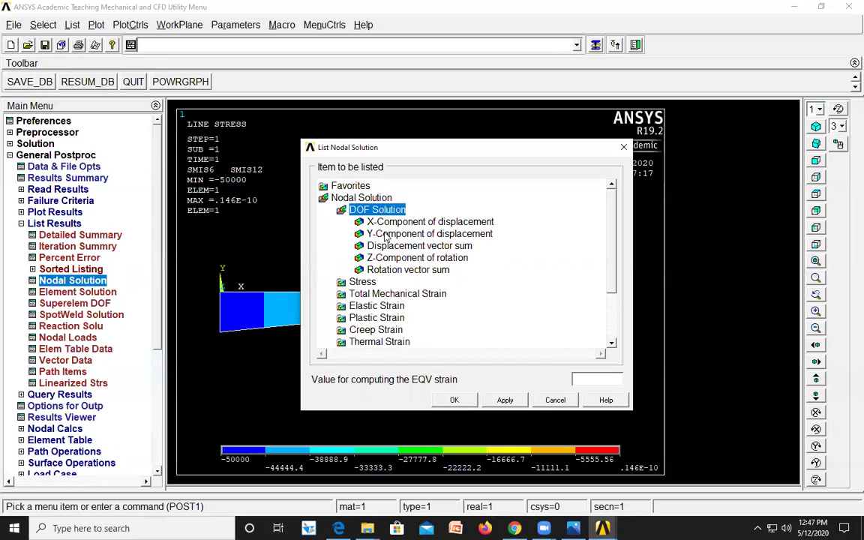
click(385, 234)
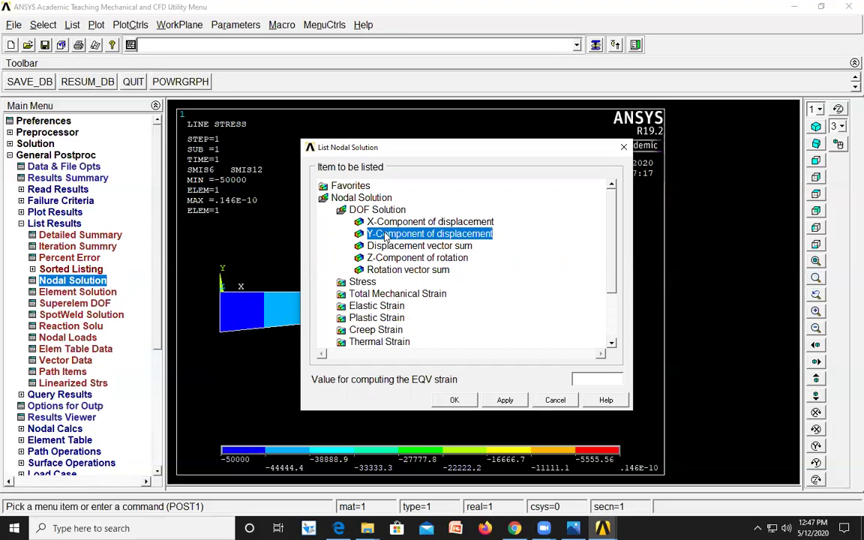
click(454, 400)
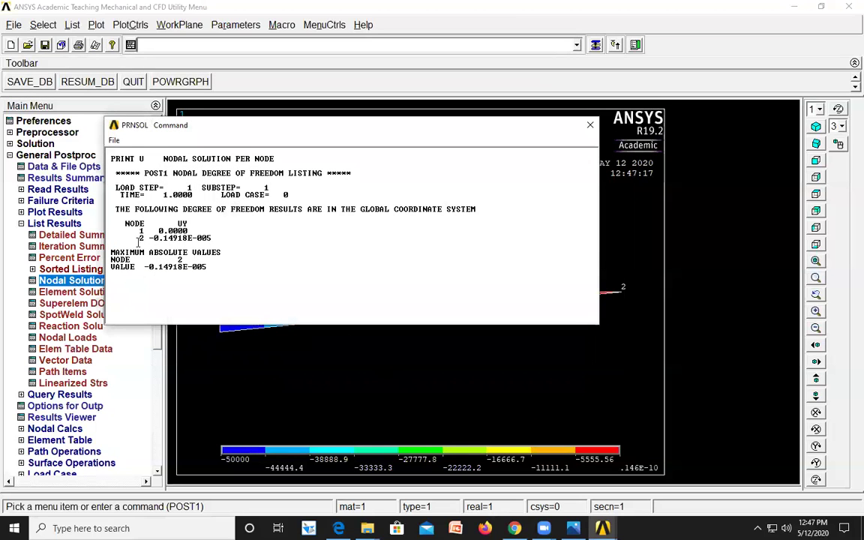
drag(217, 239, 165, 240)
click(216, 240)
click(590, 126)
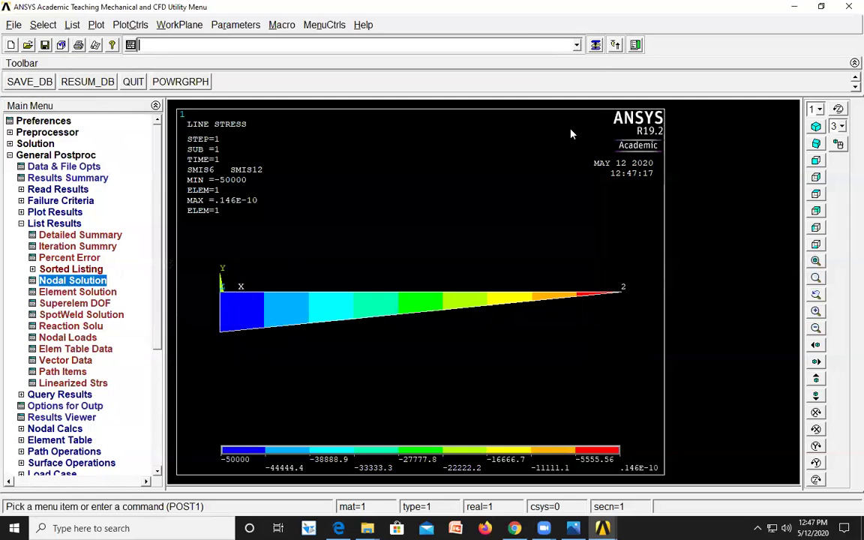